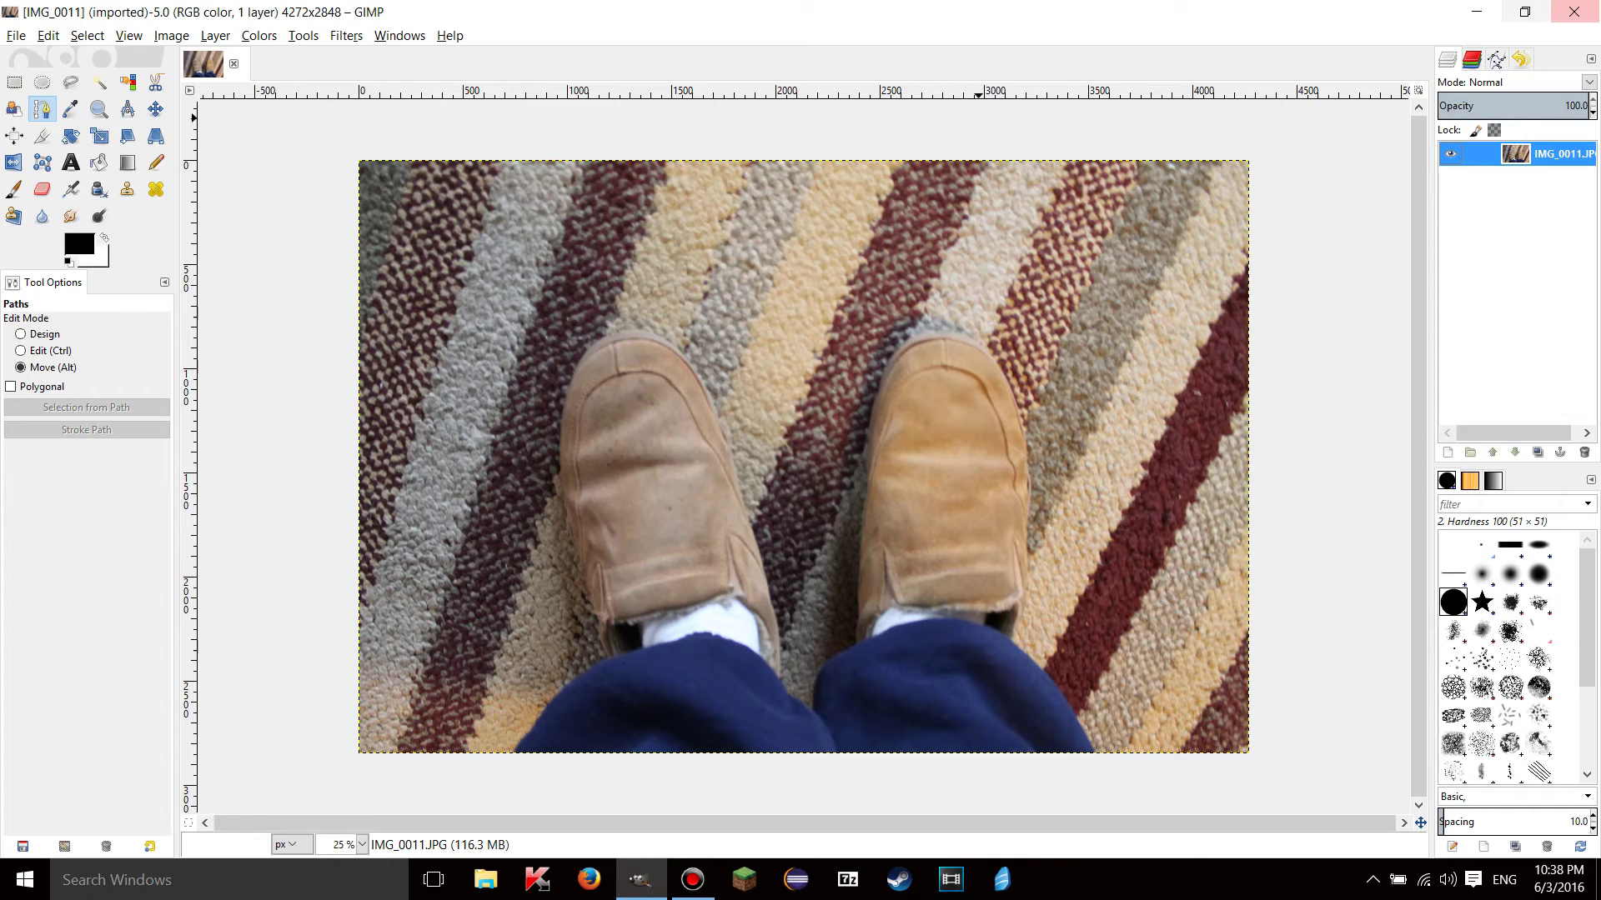
Draw a closed curved path of five points around the upper parts of both shoes, using the Paths tool in Design mode.
click(1497, 59)
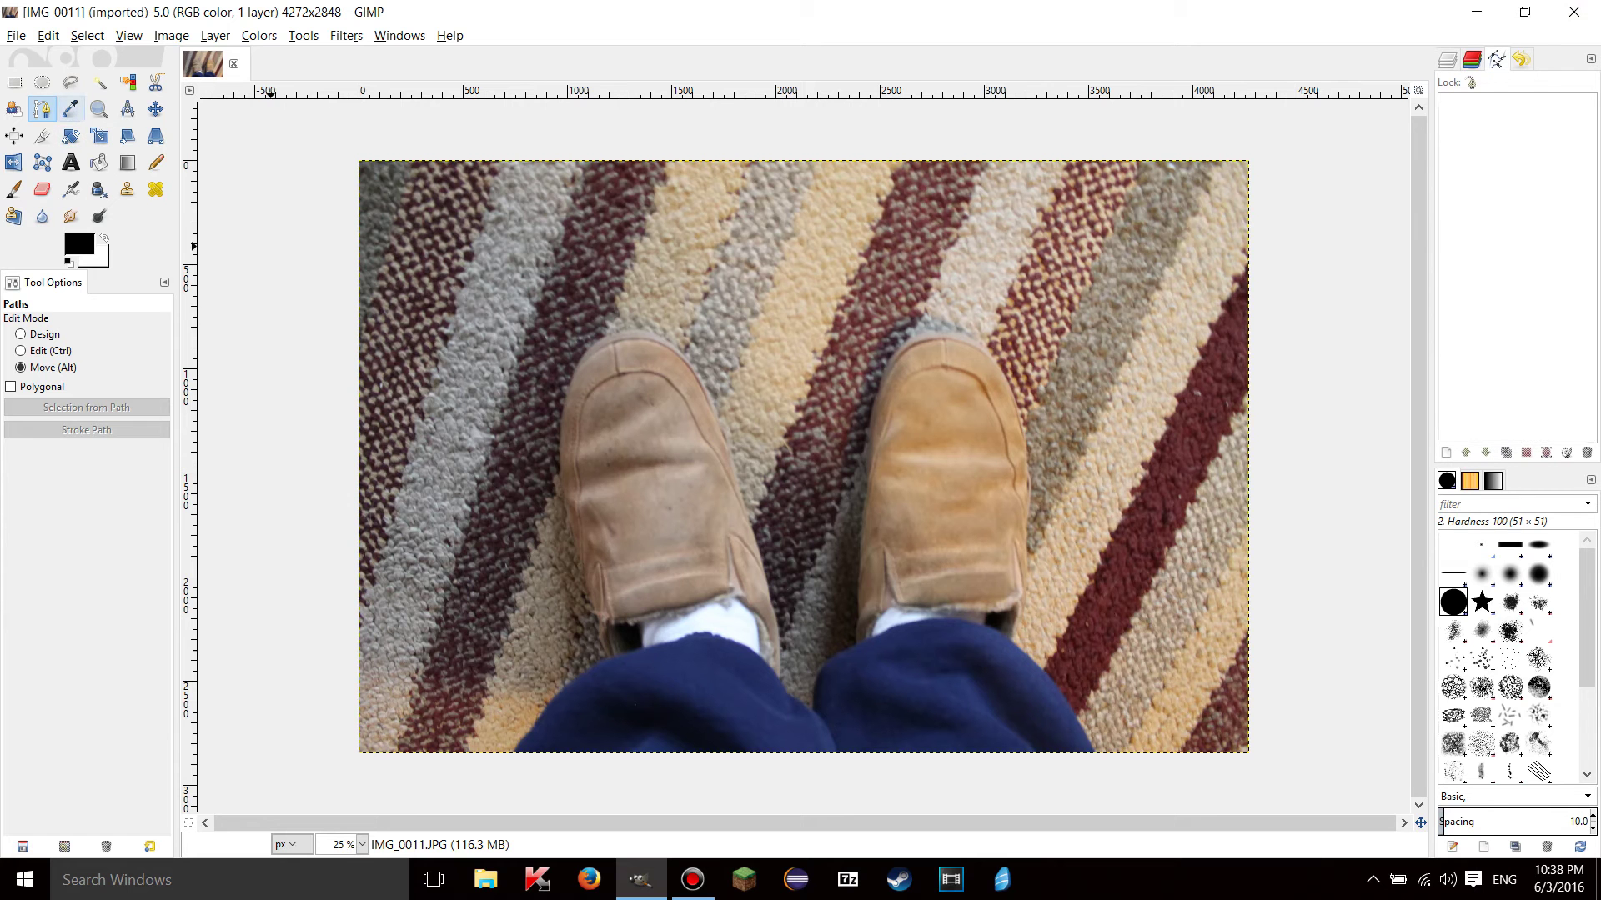
click(21, 334)
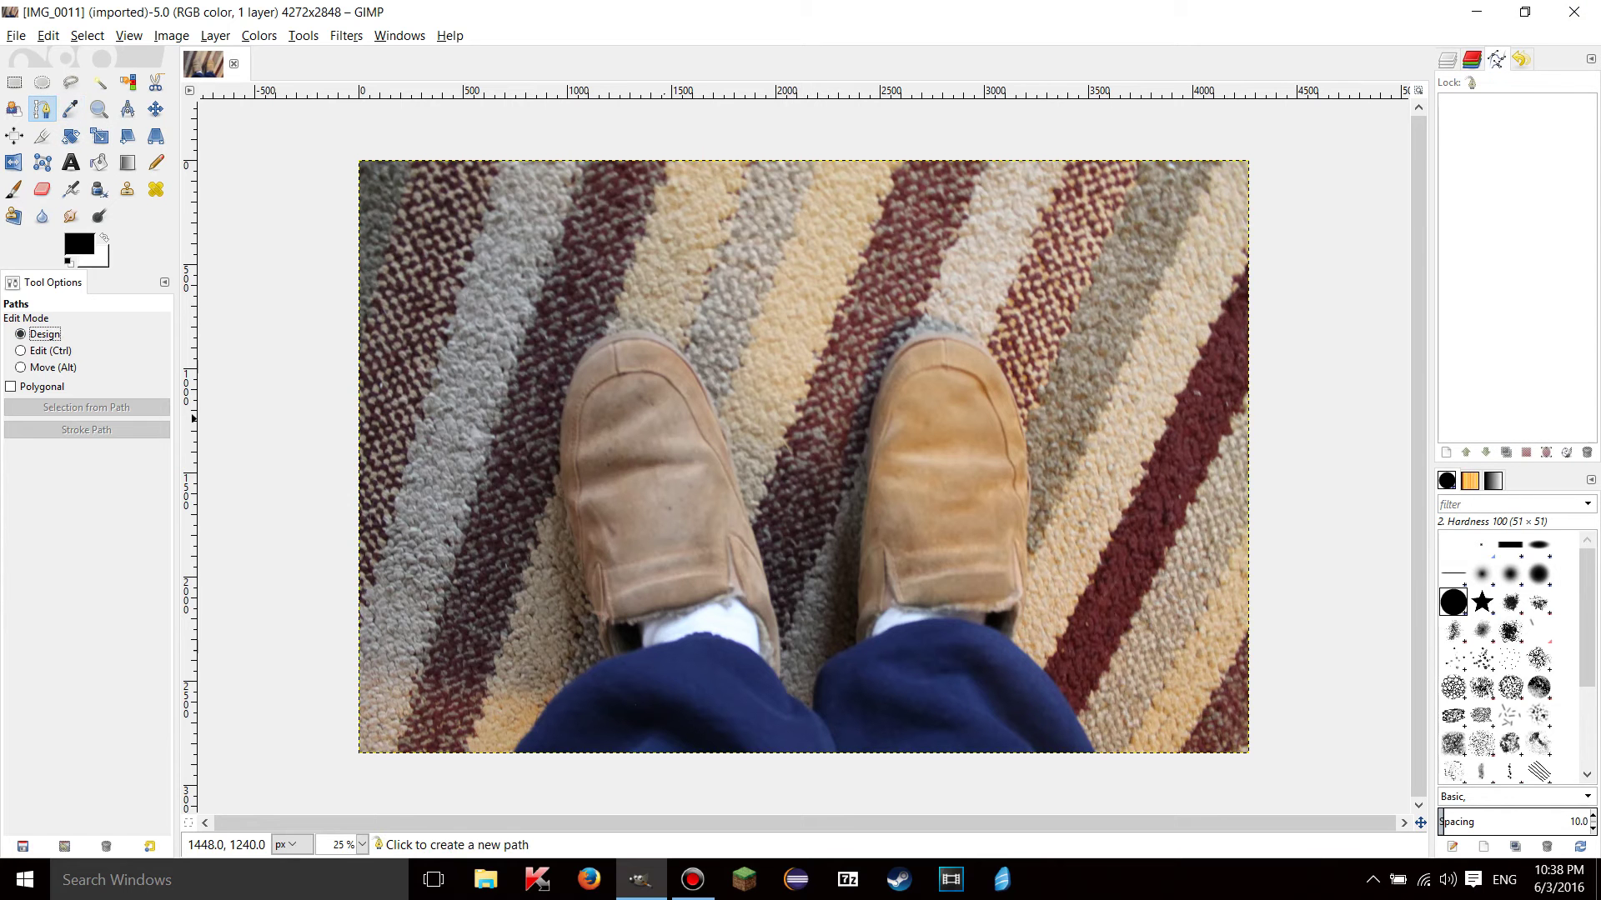
click(644, 423)
drag(626, 284, 786, 259)
drag(1017, 283, 1019, 403)
drag(915, 522, 796, 532)
drag(582, 443, 586, 389)
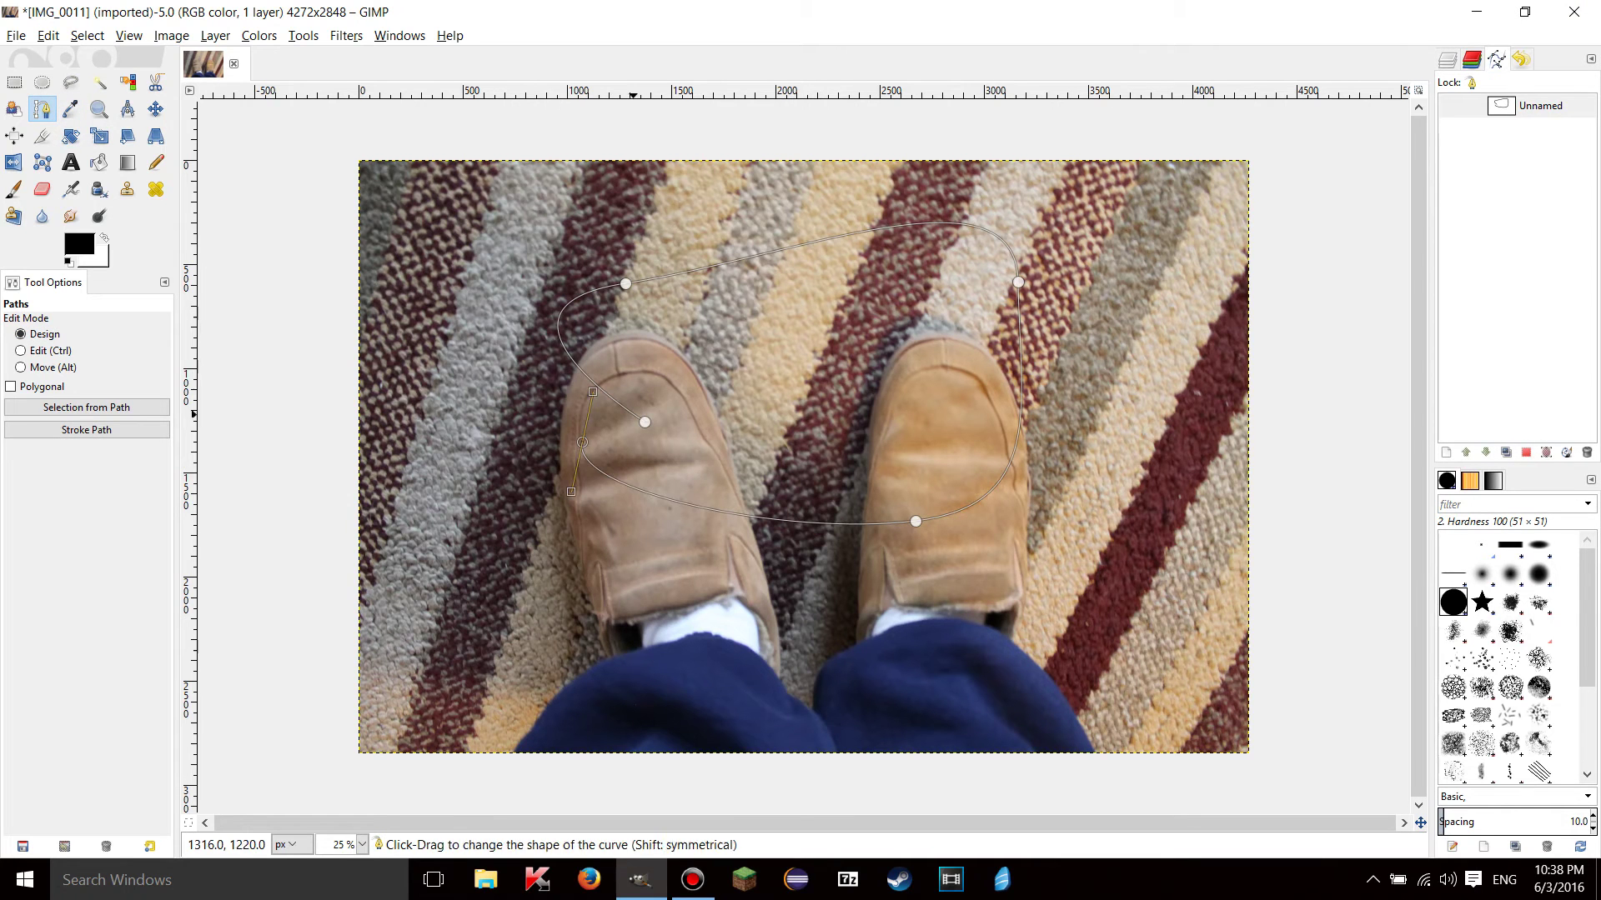
ctrl+click(644, 423)
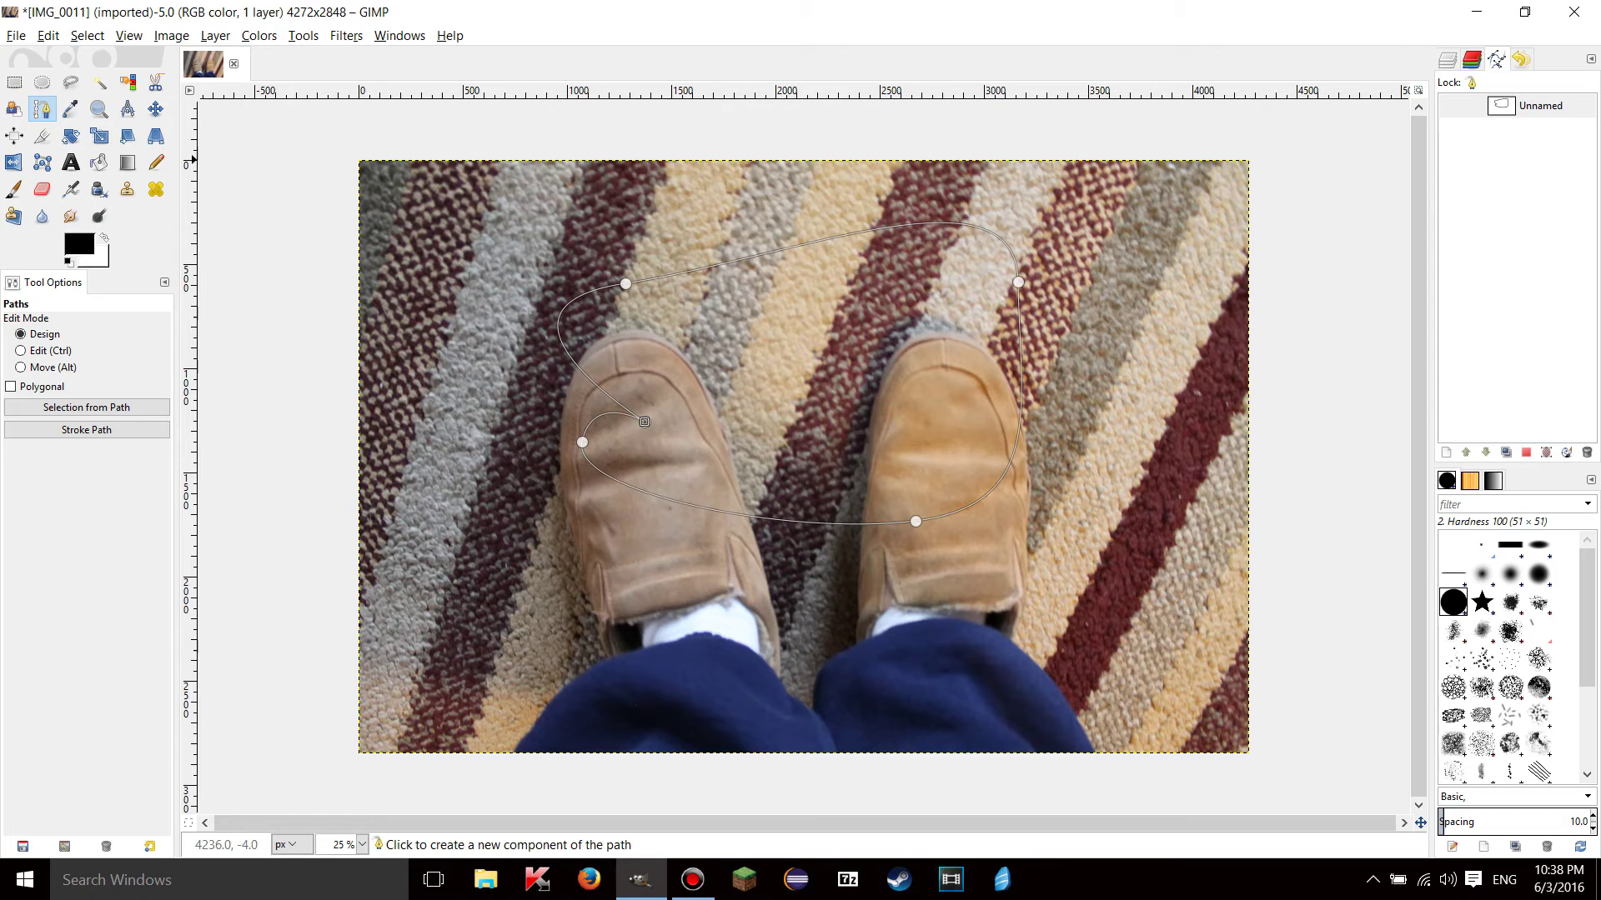
Show and link the new path, link the IMG_0011.JPG layer with it, and activate the Scale tool.
click(1539, 105)
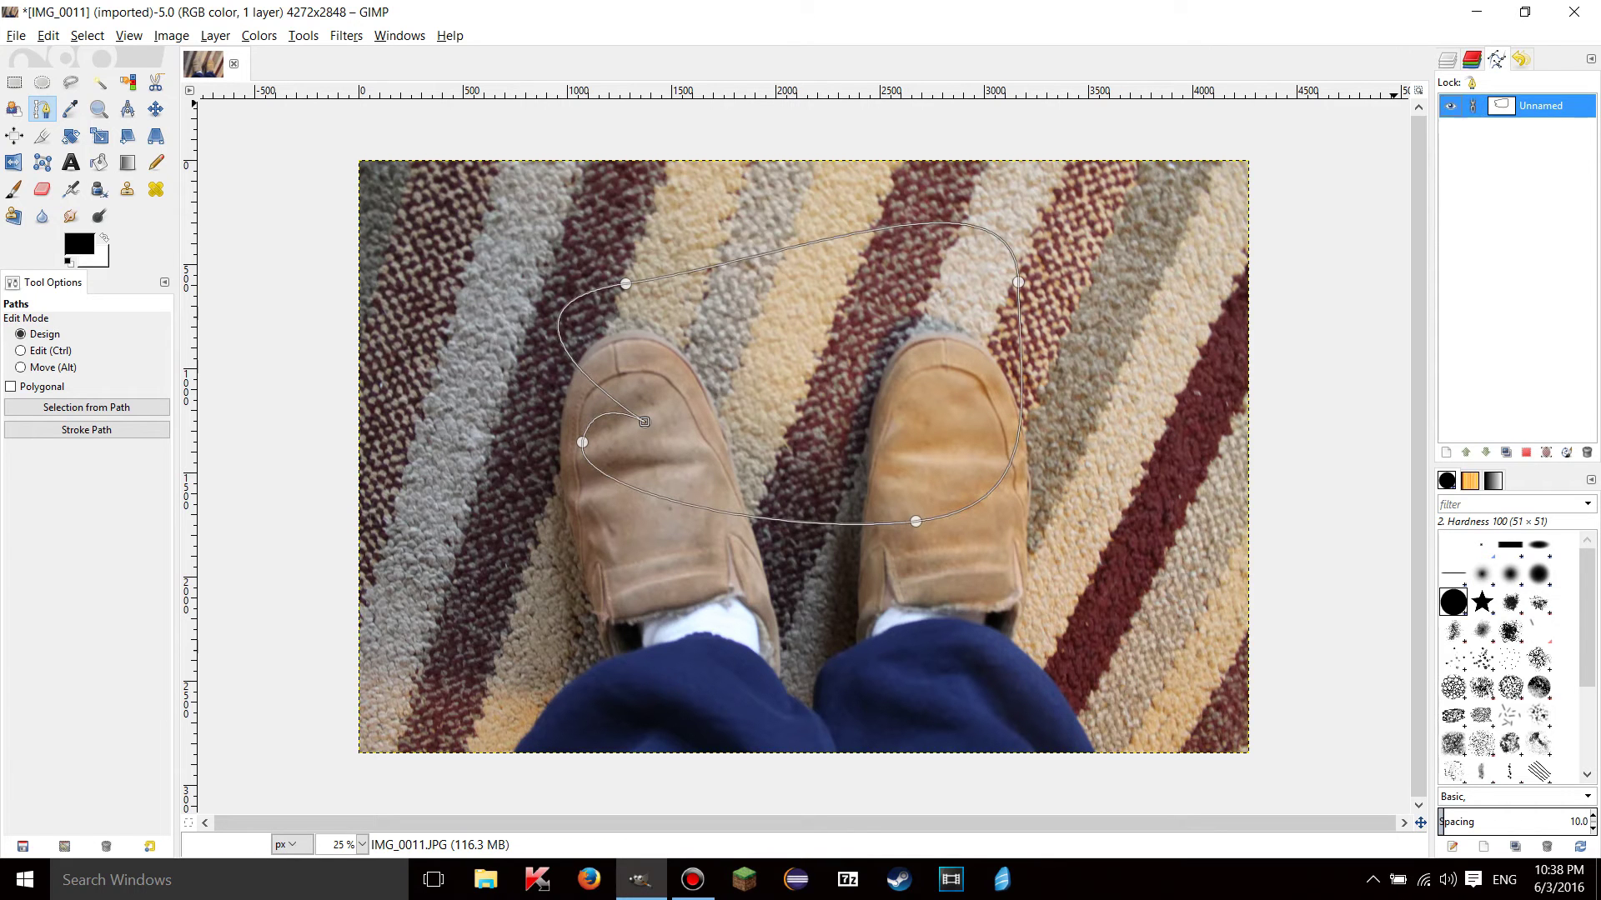
click(1447, 60)
click(1562, 154)
click(1474, 153)
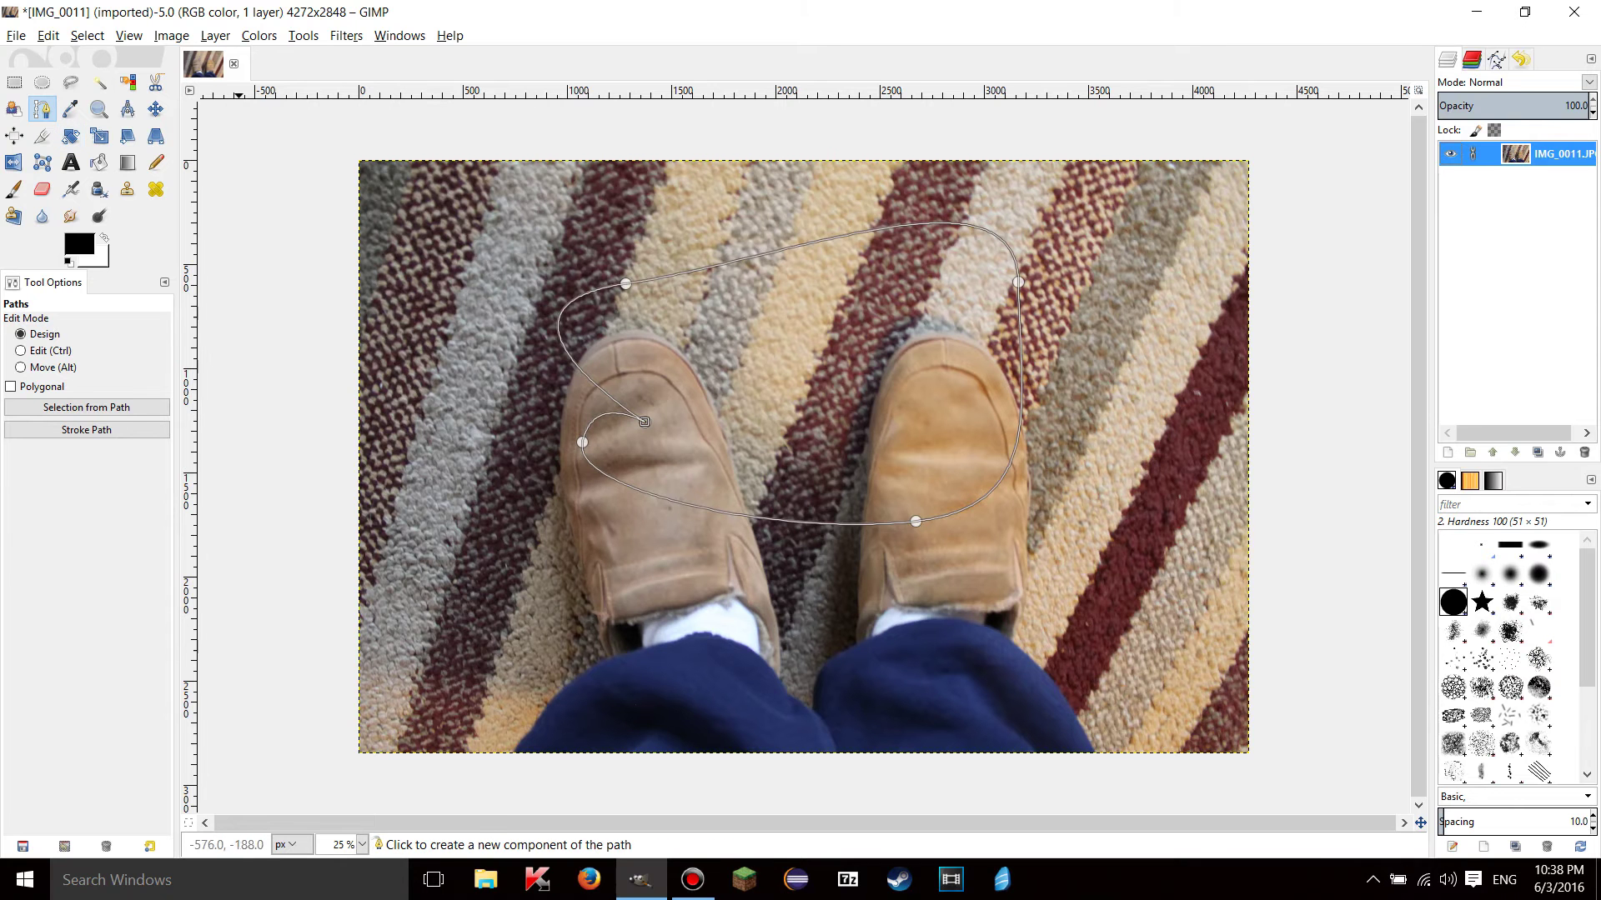
click(99, 136)
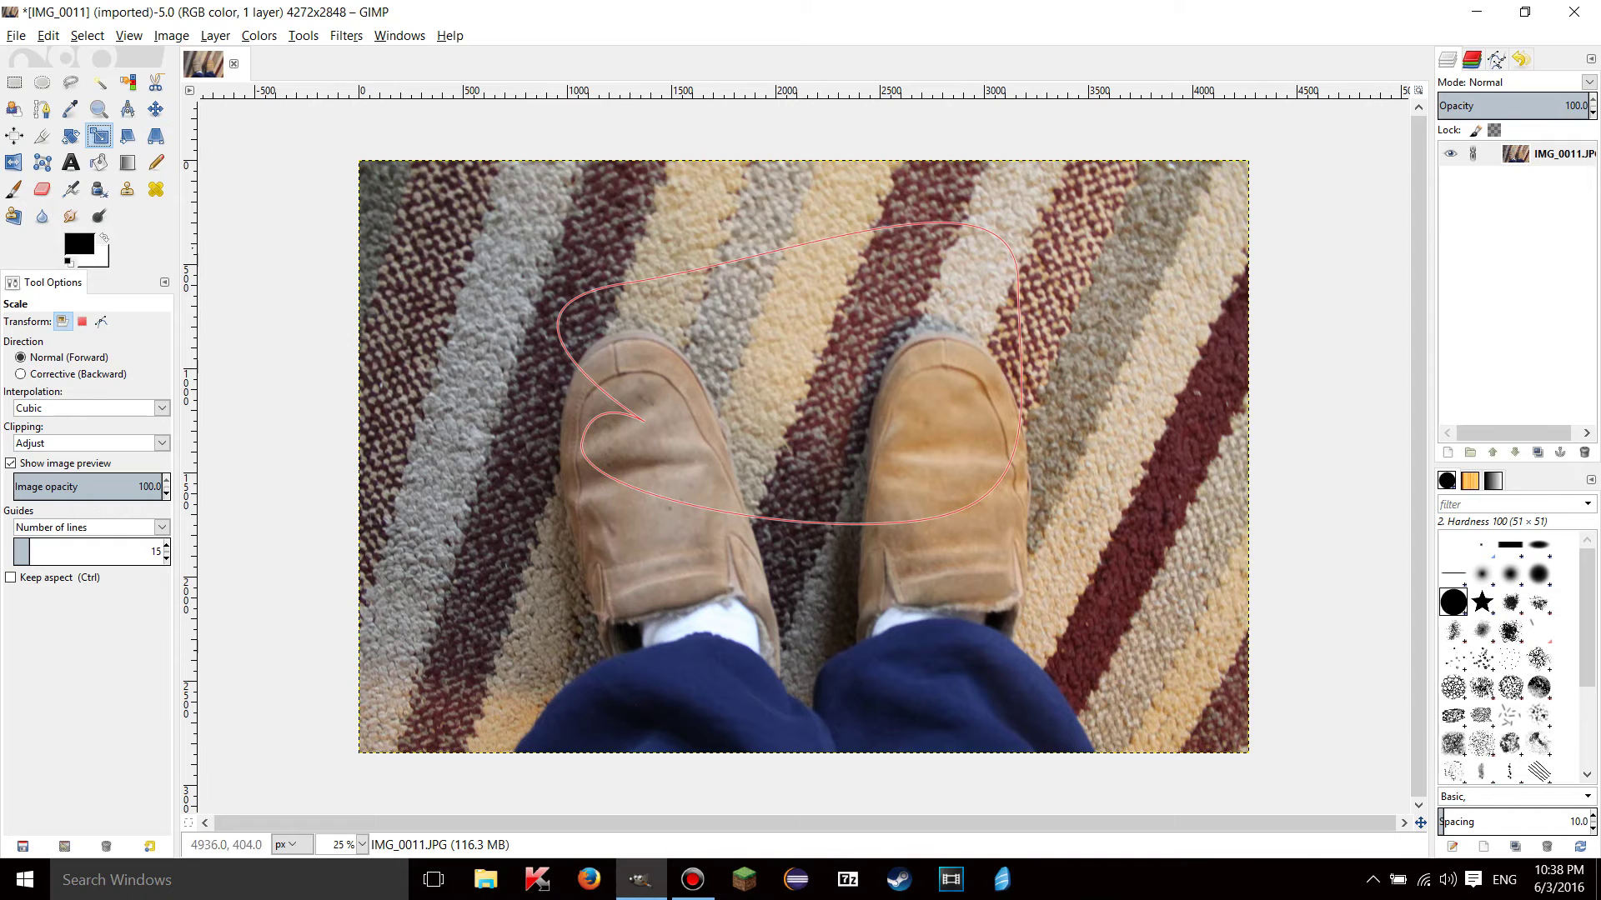
Unlink the IMG_0011.JPG layer and the path.
click(1473, 154)
click(1496, 60)
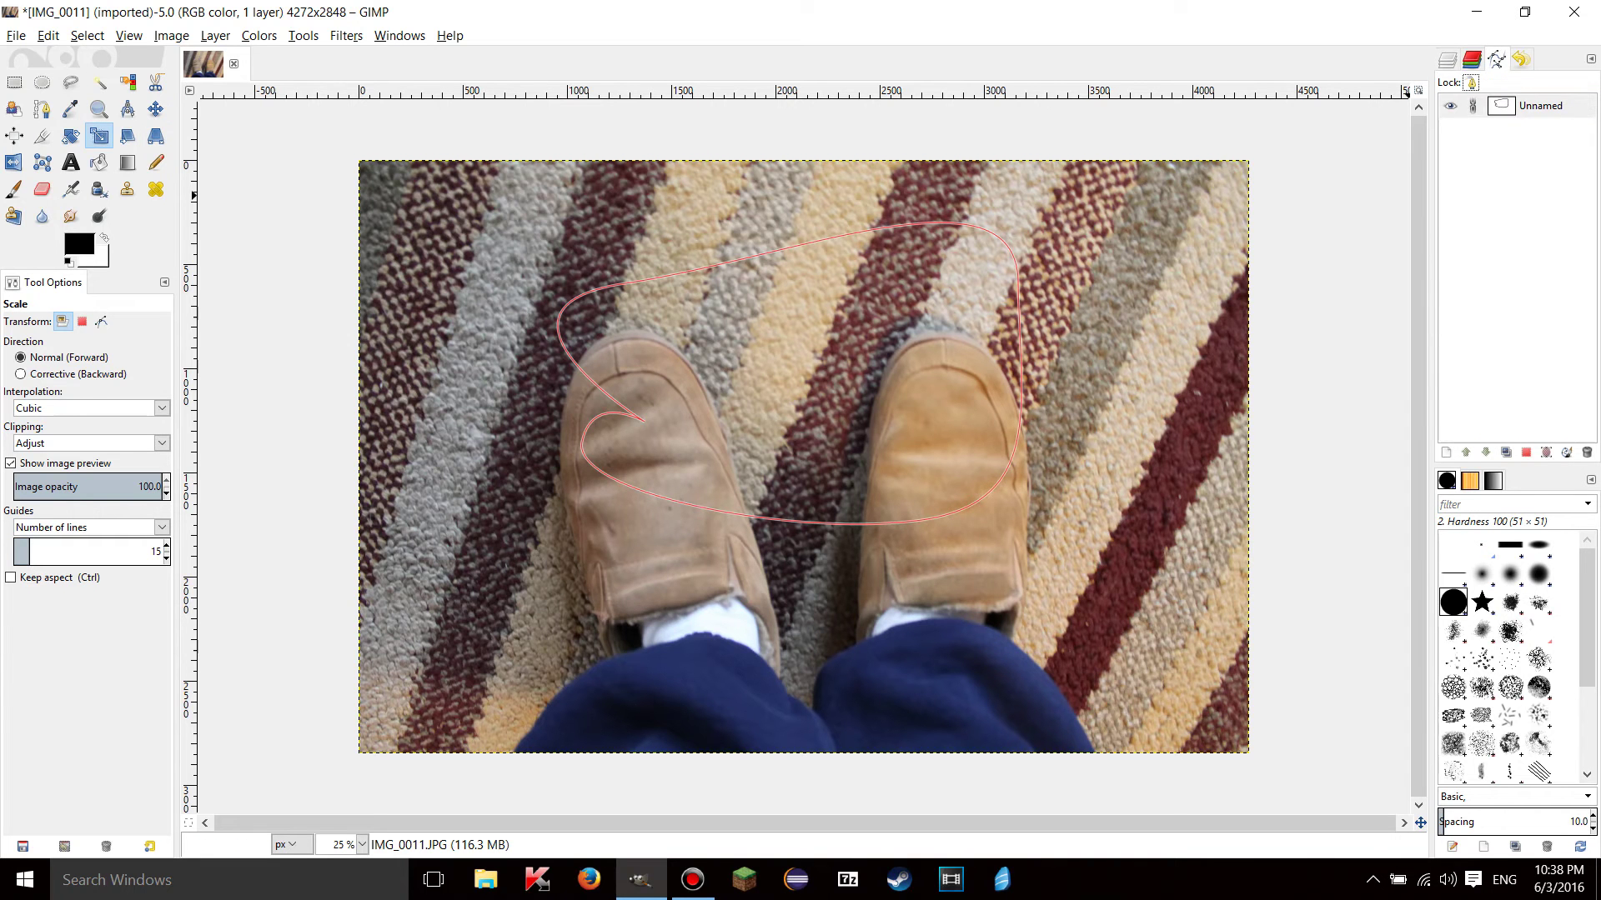
click(1473, 106)
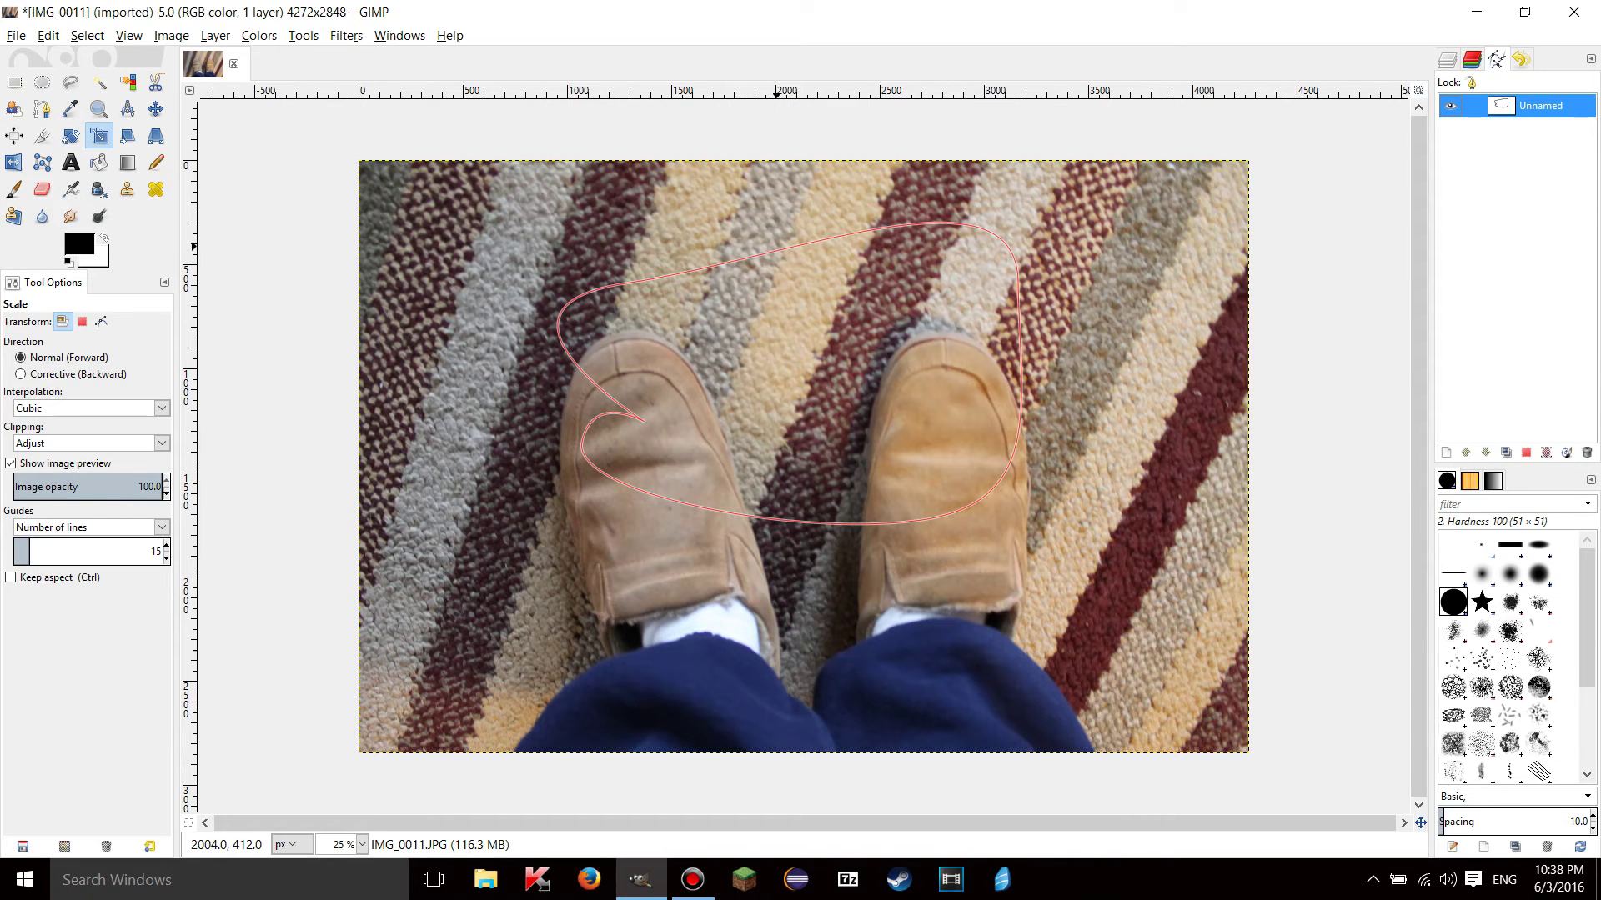
right_click(1550, 107)
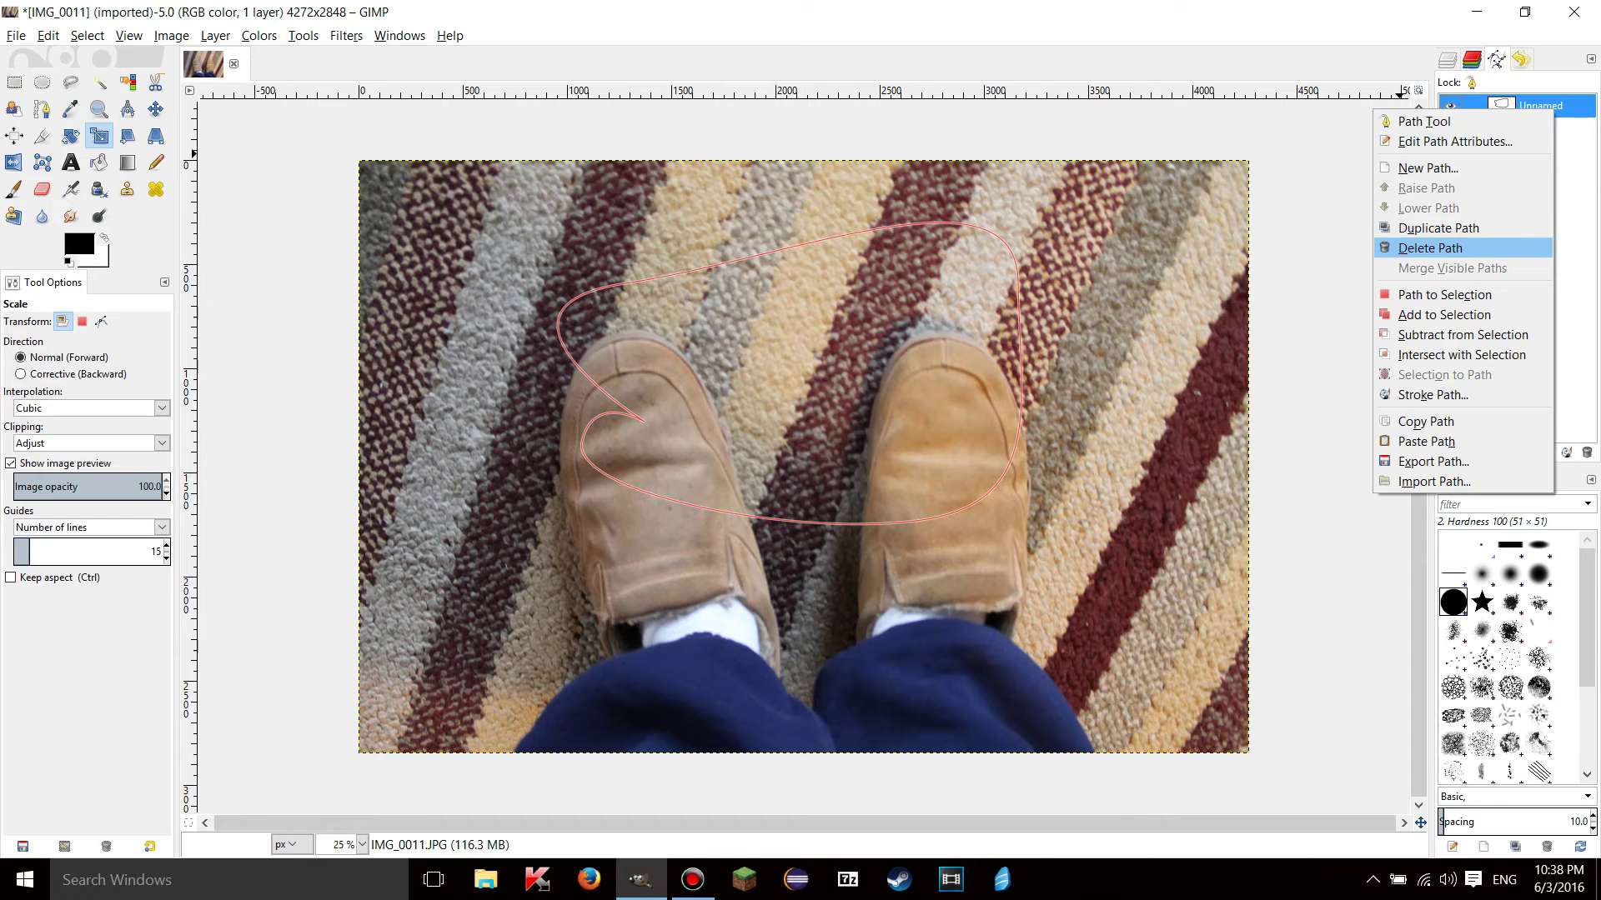
click(1437, 228)
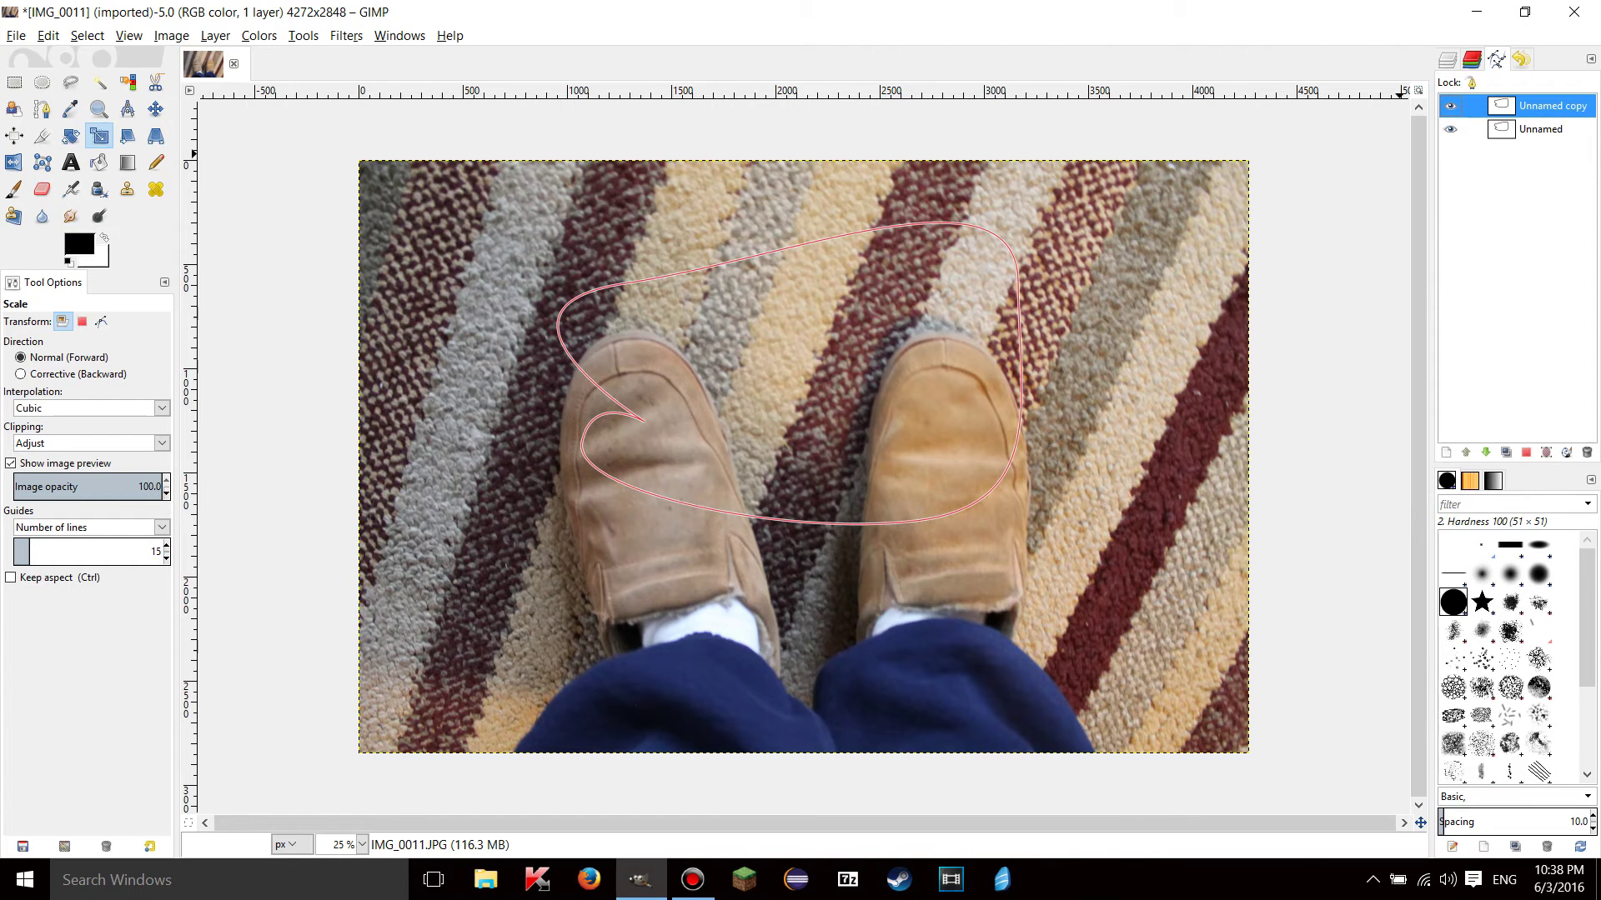
click(1447, 60)
click(1497, 60)
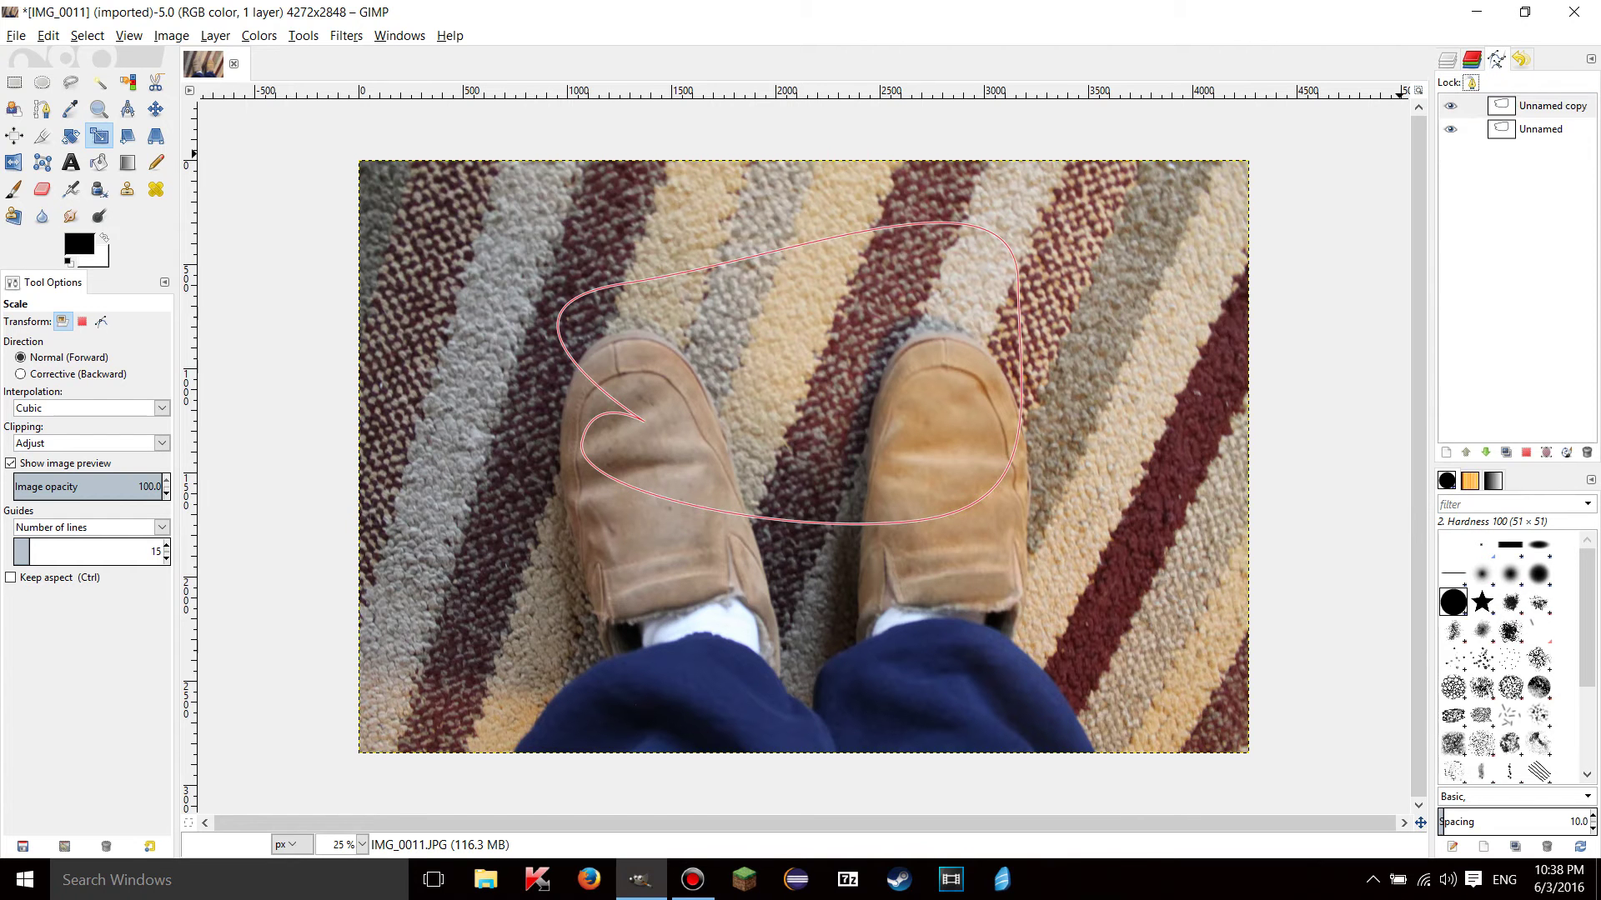
right_click(1542, 106)
click(1437, 247)
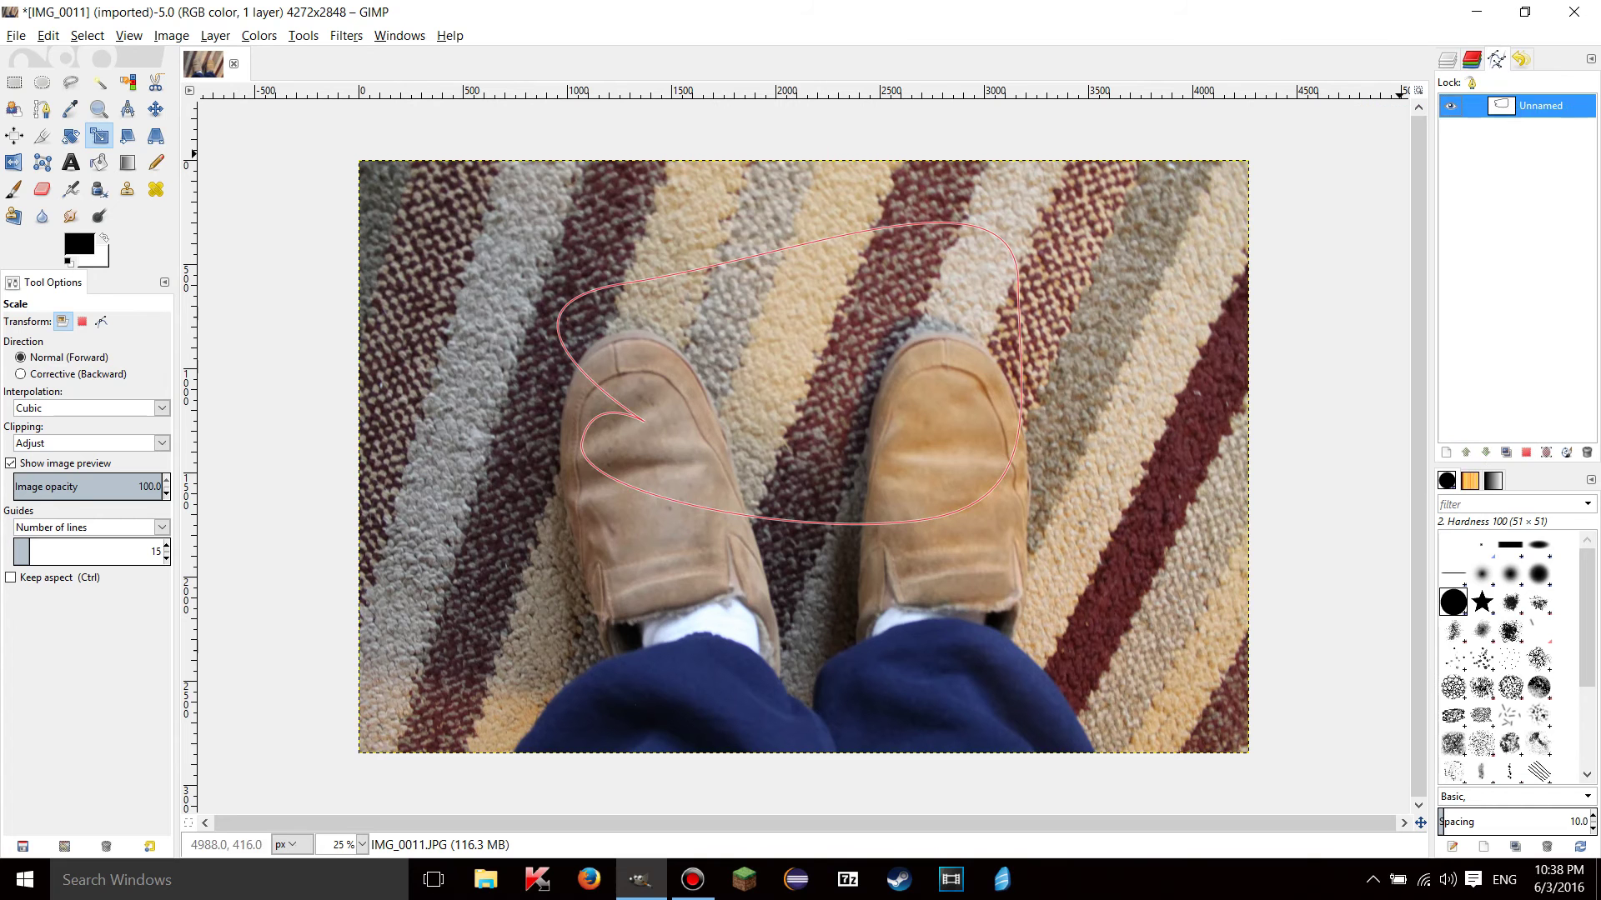
Duplicate the IMG_0011.JPG layer and scale the copy vertically from its upper edge to a little over half the image height.
click(1447, 60)
right_click(1509, 149)
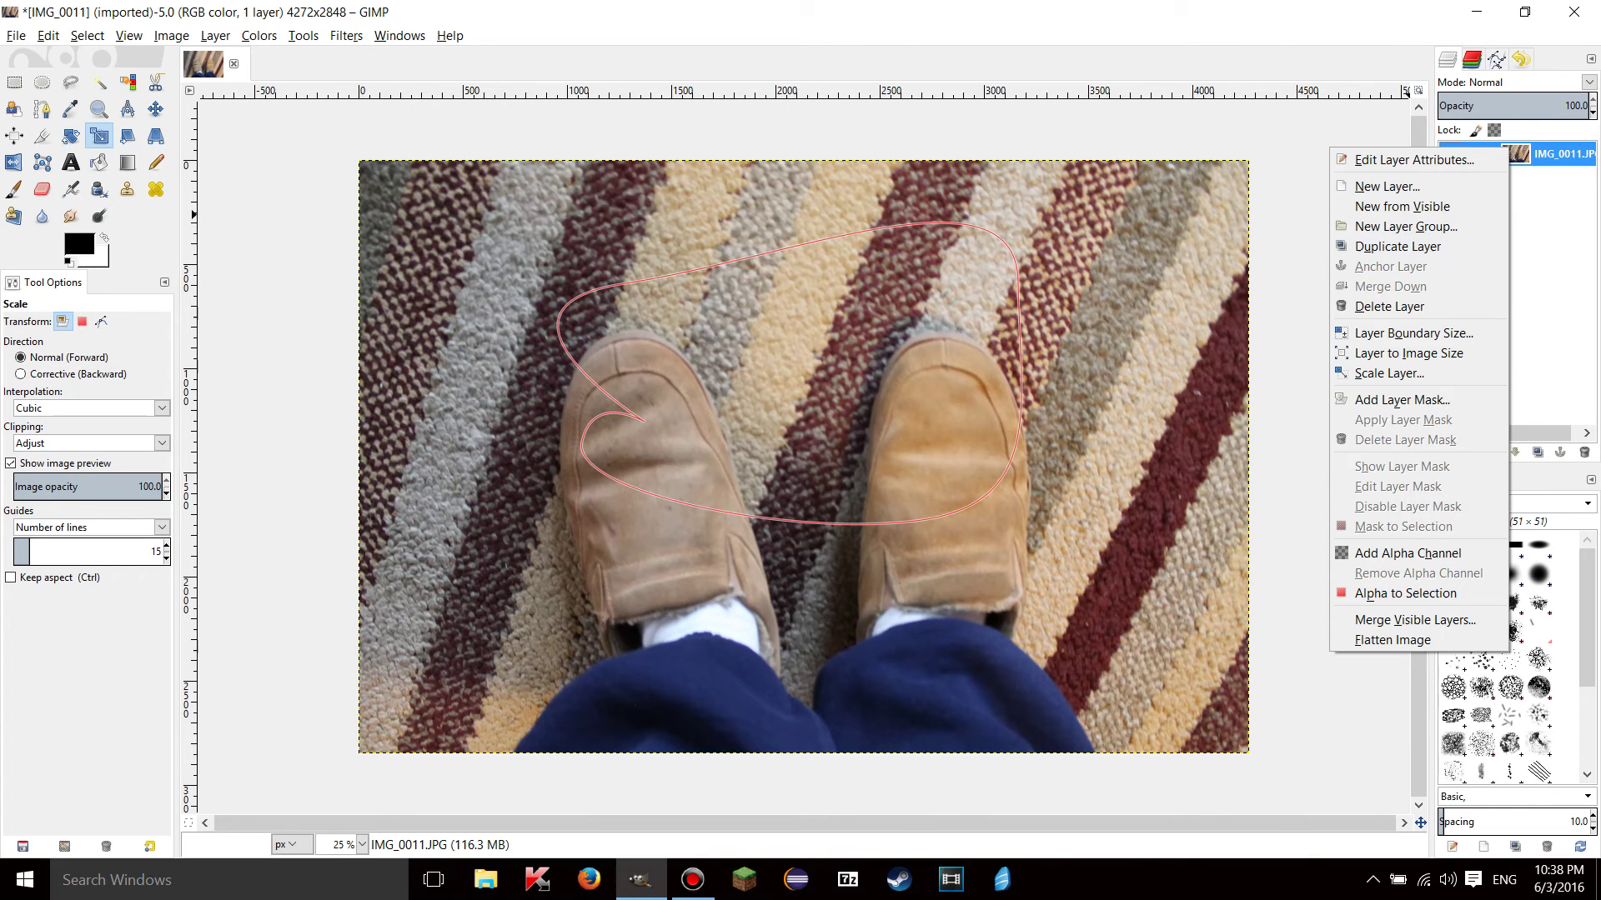
click(1397, 246)
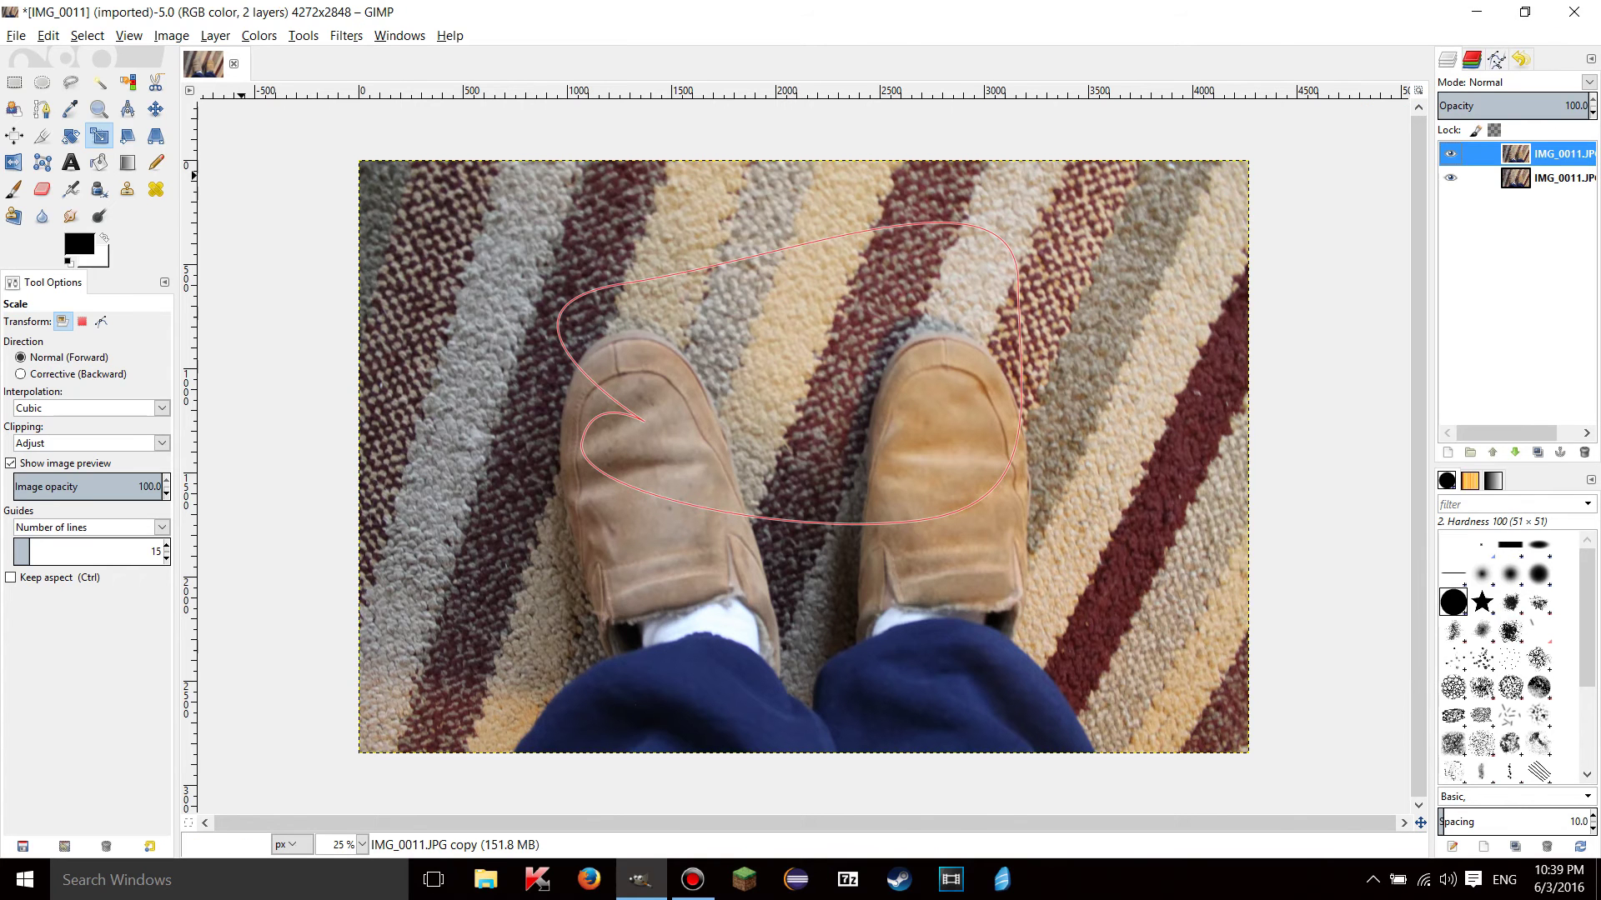
click(803, 153)
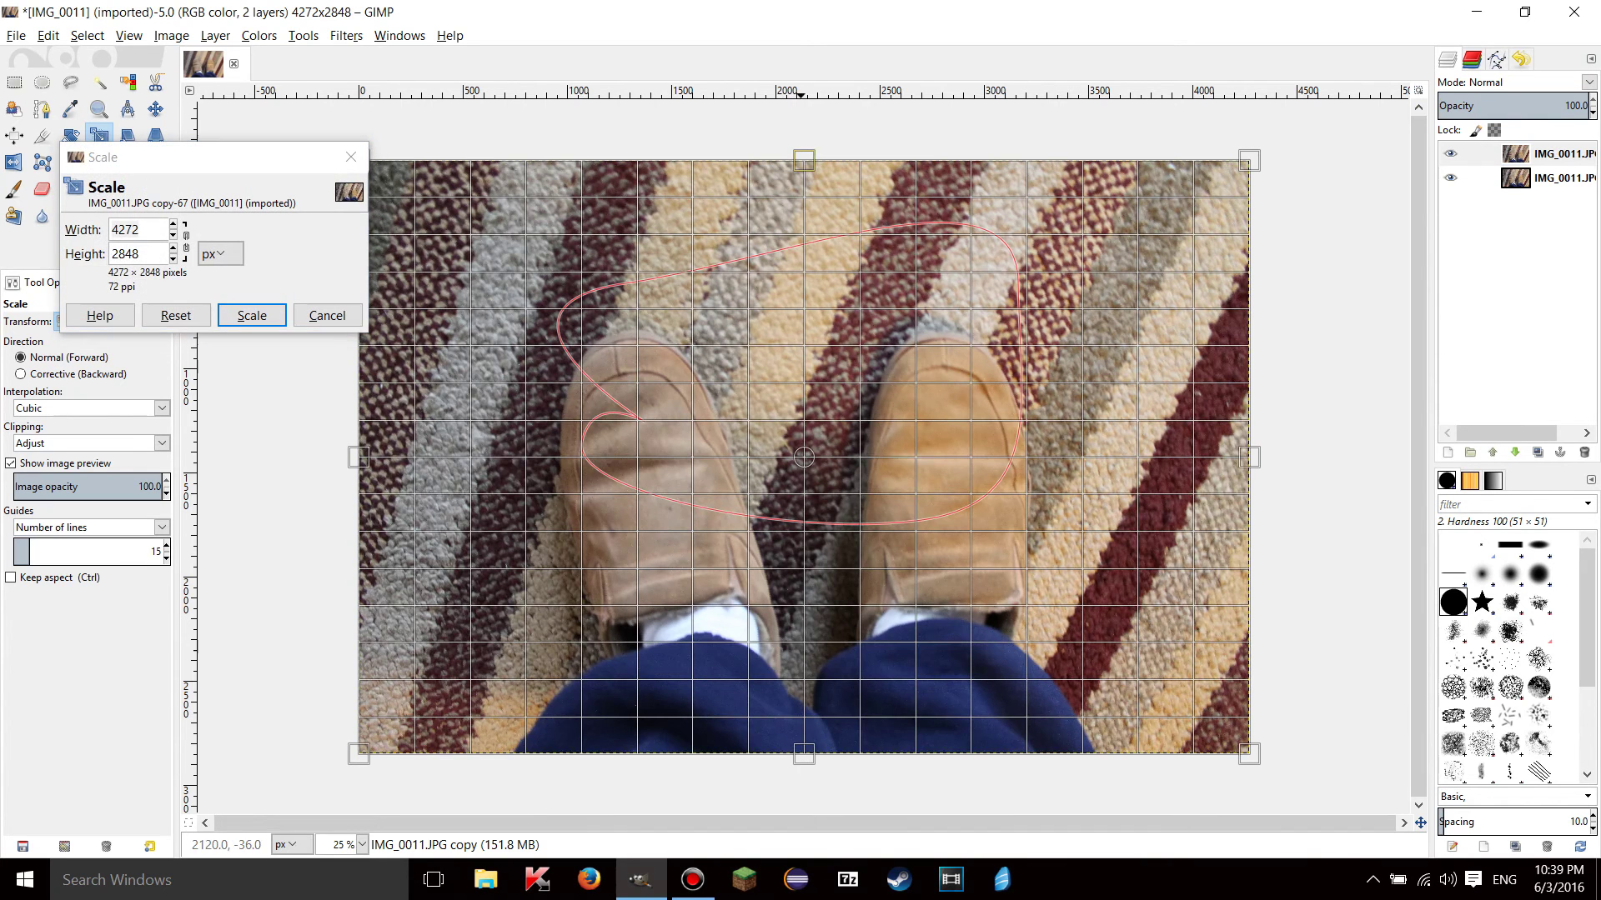
drag(803, 154, 803, 358)
click(252, 316)
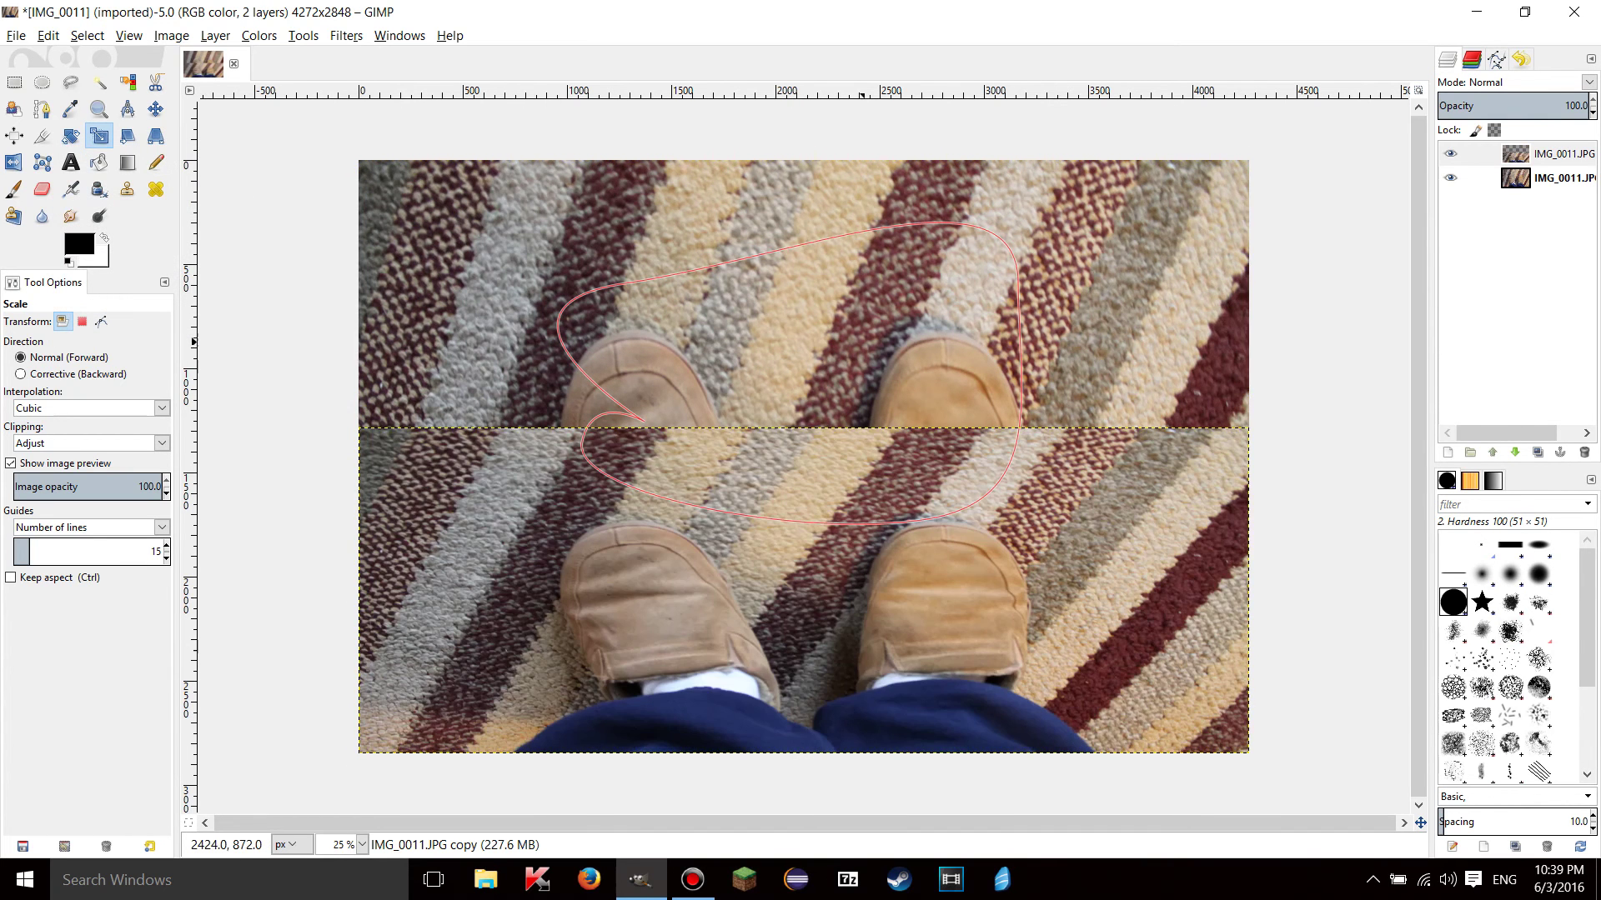
Link both image layers and the path together.
click(1550, 154)
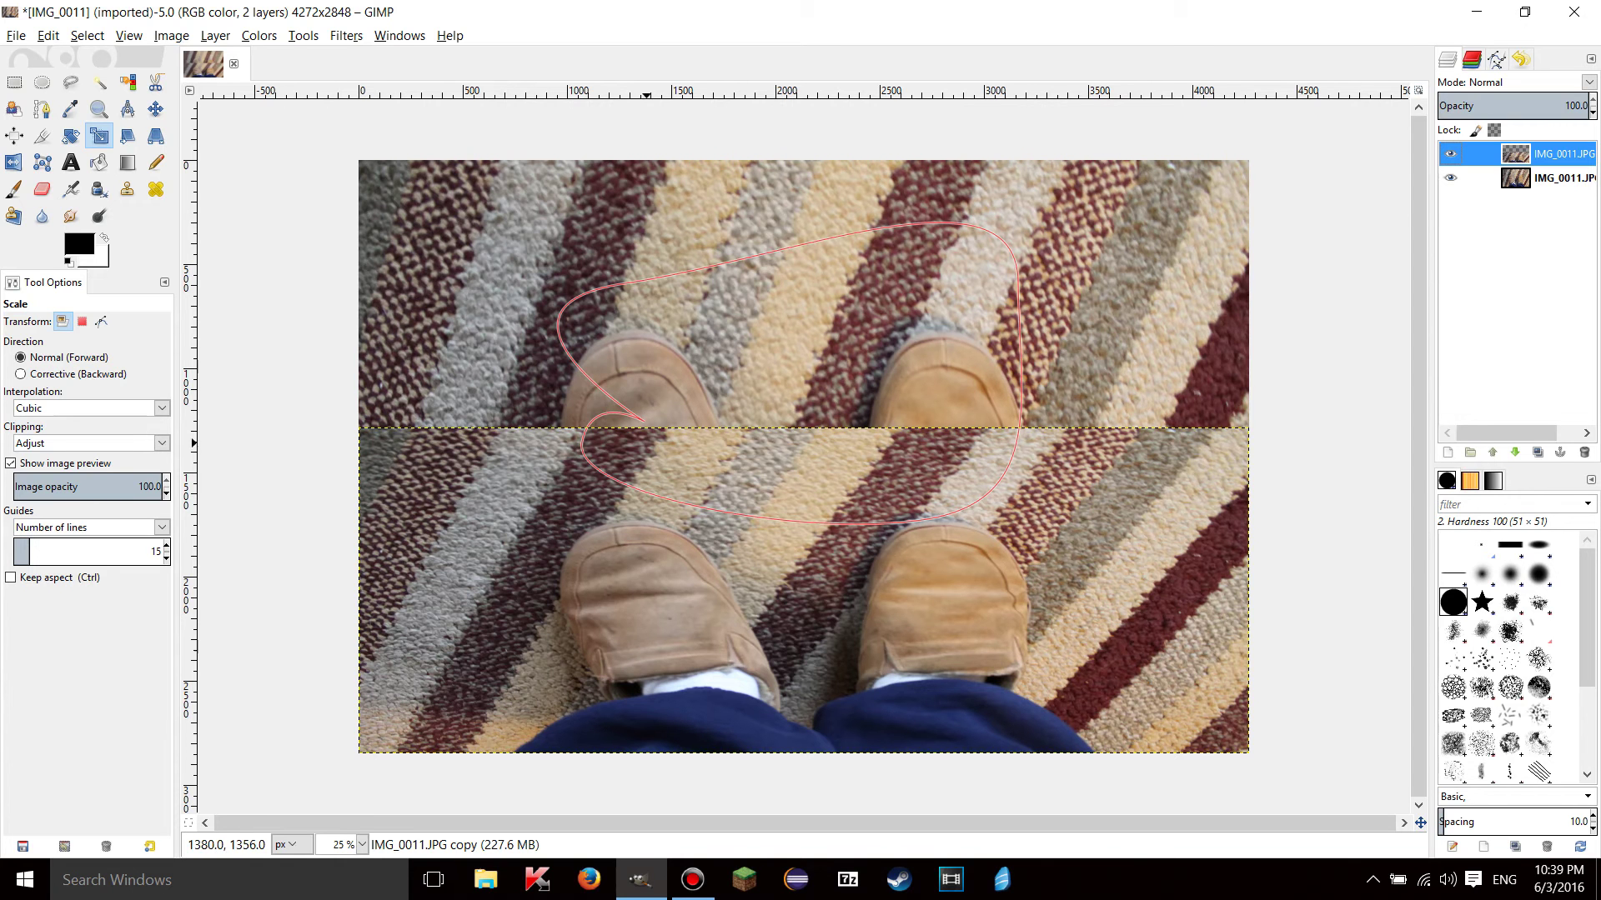
click(1474, 153)
click(1474, 178)
click(1497, 60)
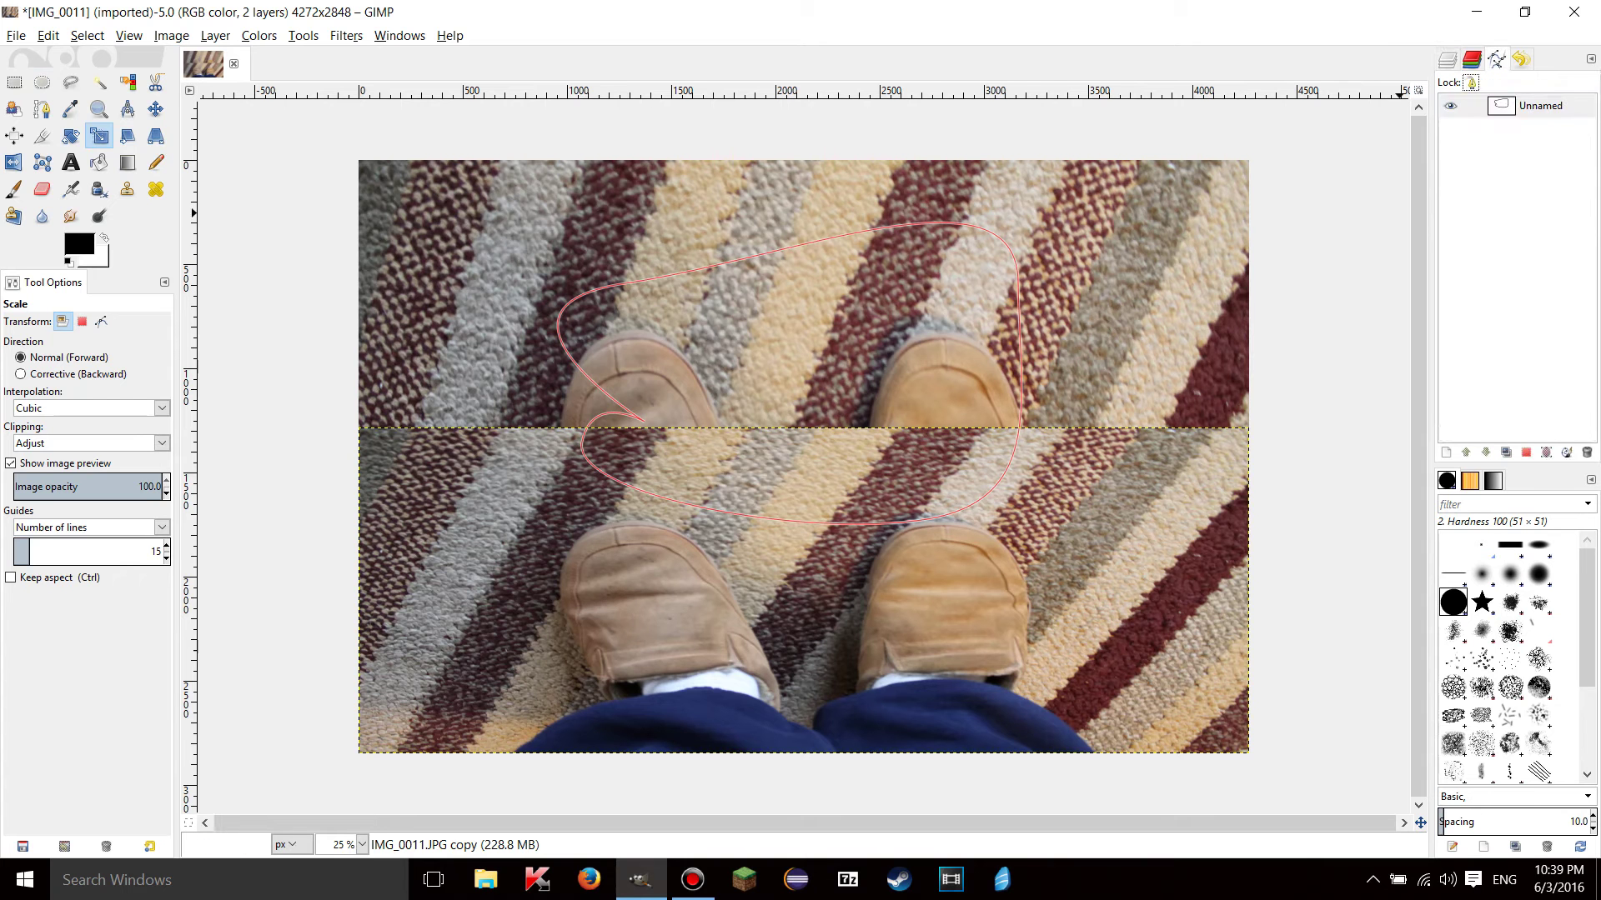
click(1536, 105)
click(1447, 60)
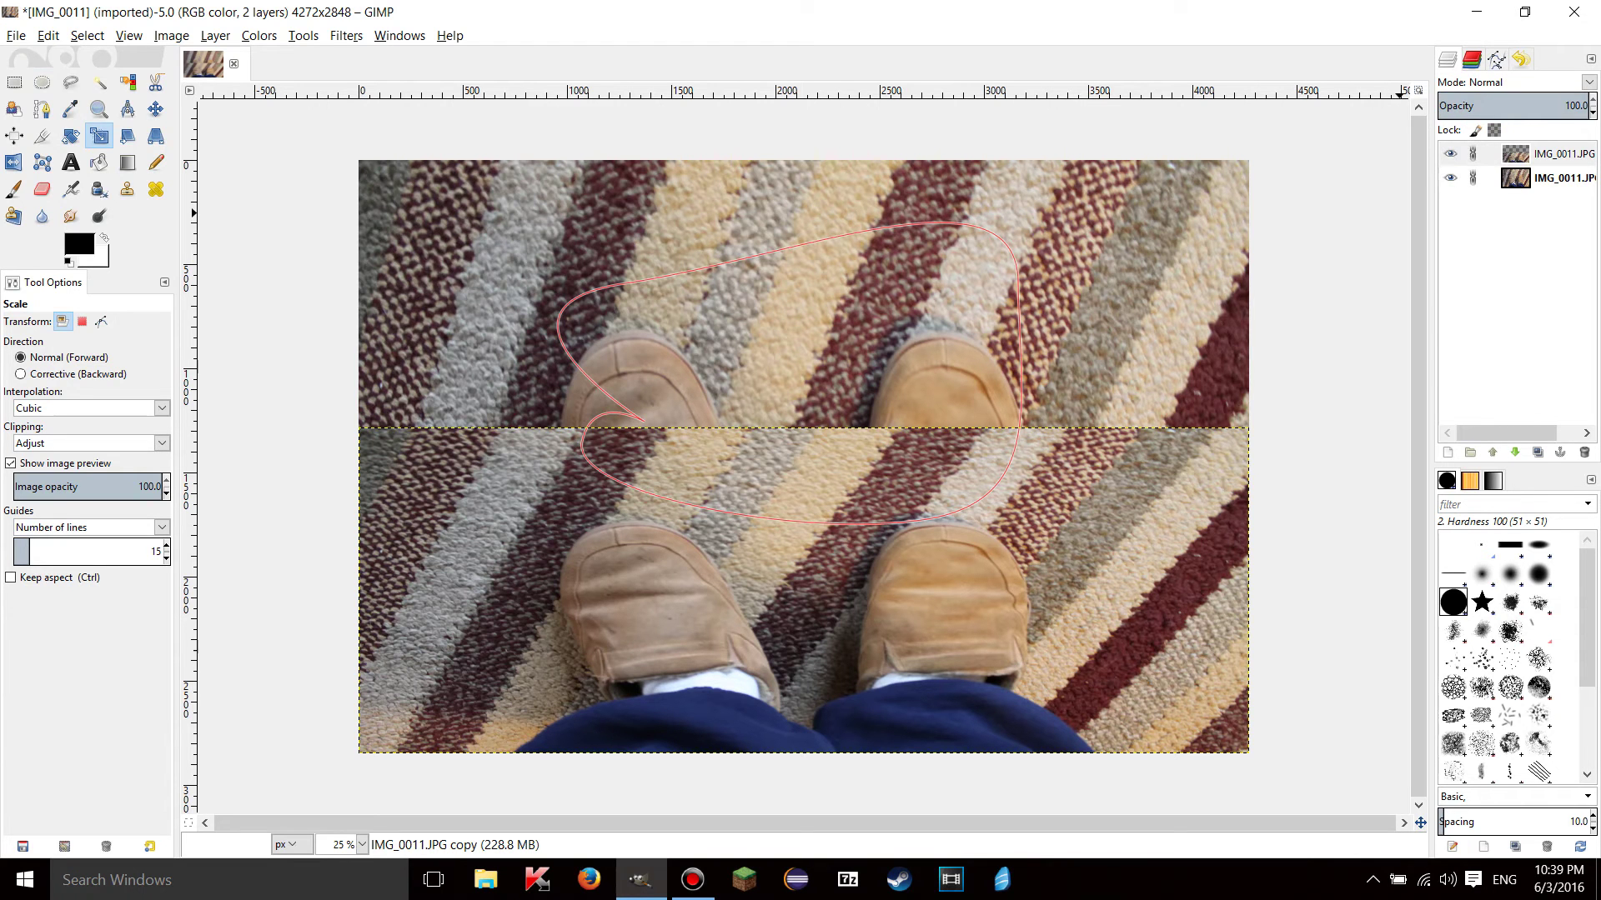
Unlink both image layers and delete the vertically squashed copy.
click(1496, 60)
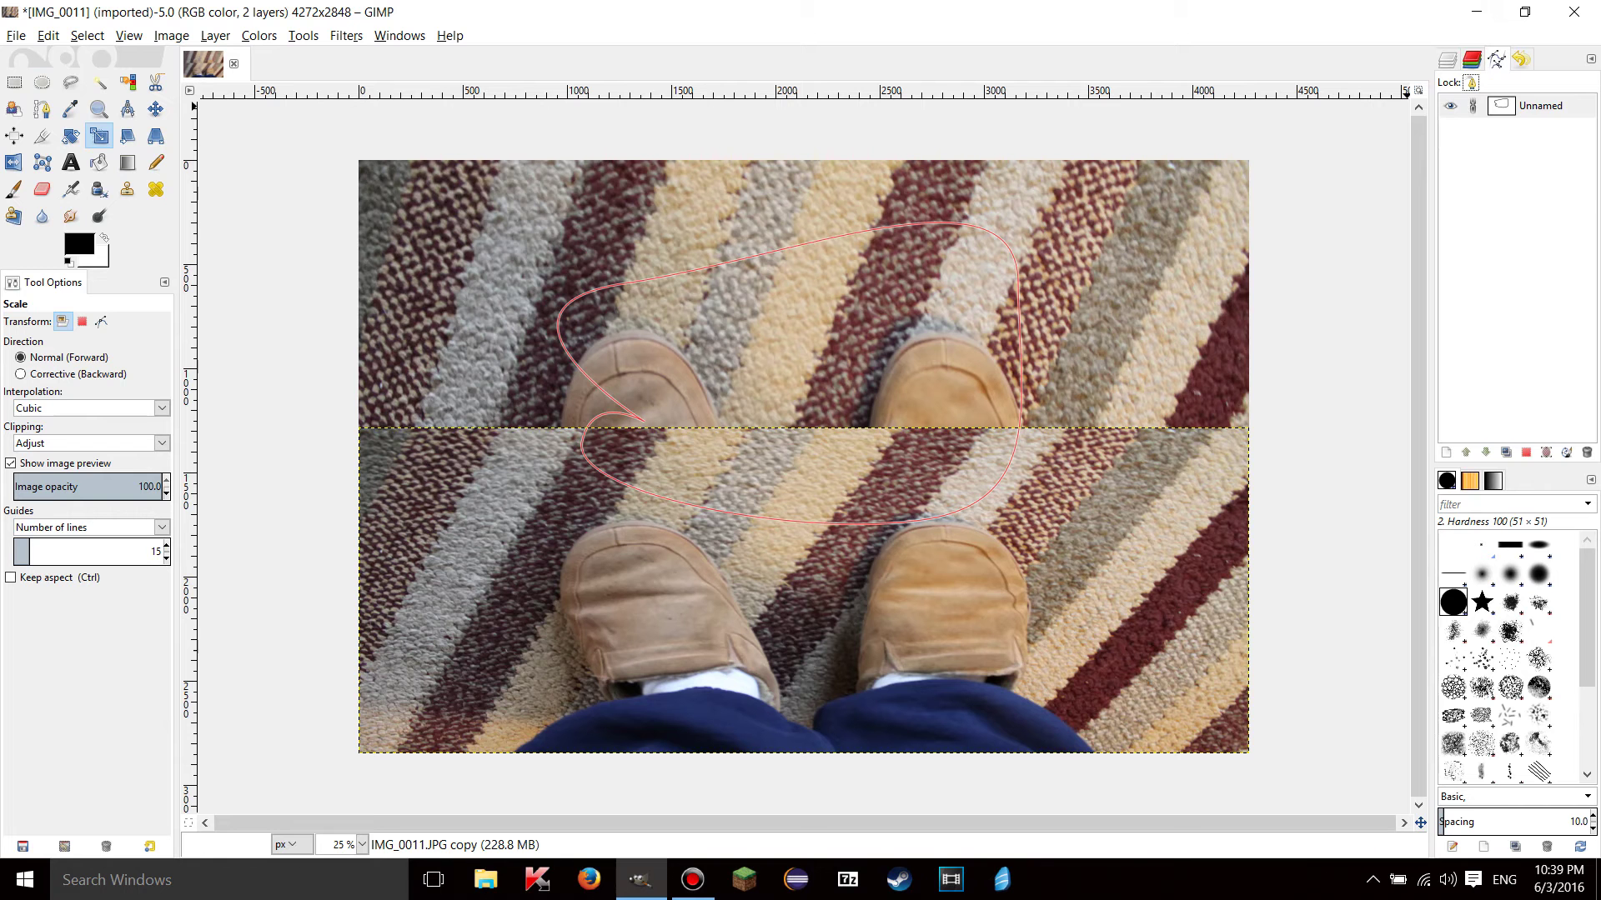
click(1472, 60)
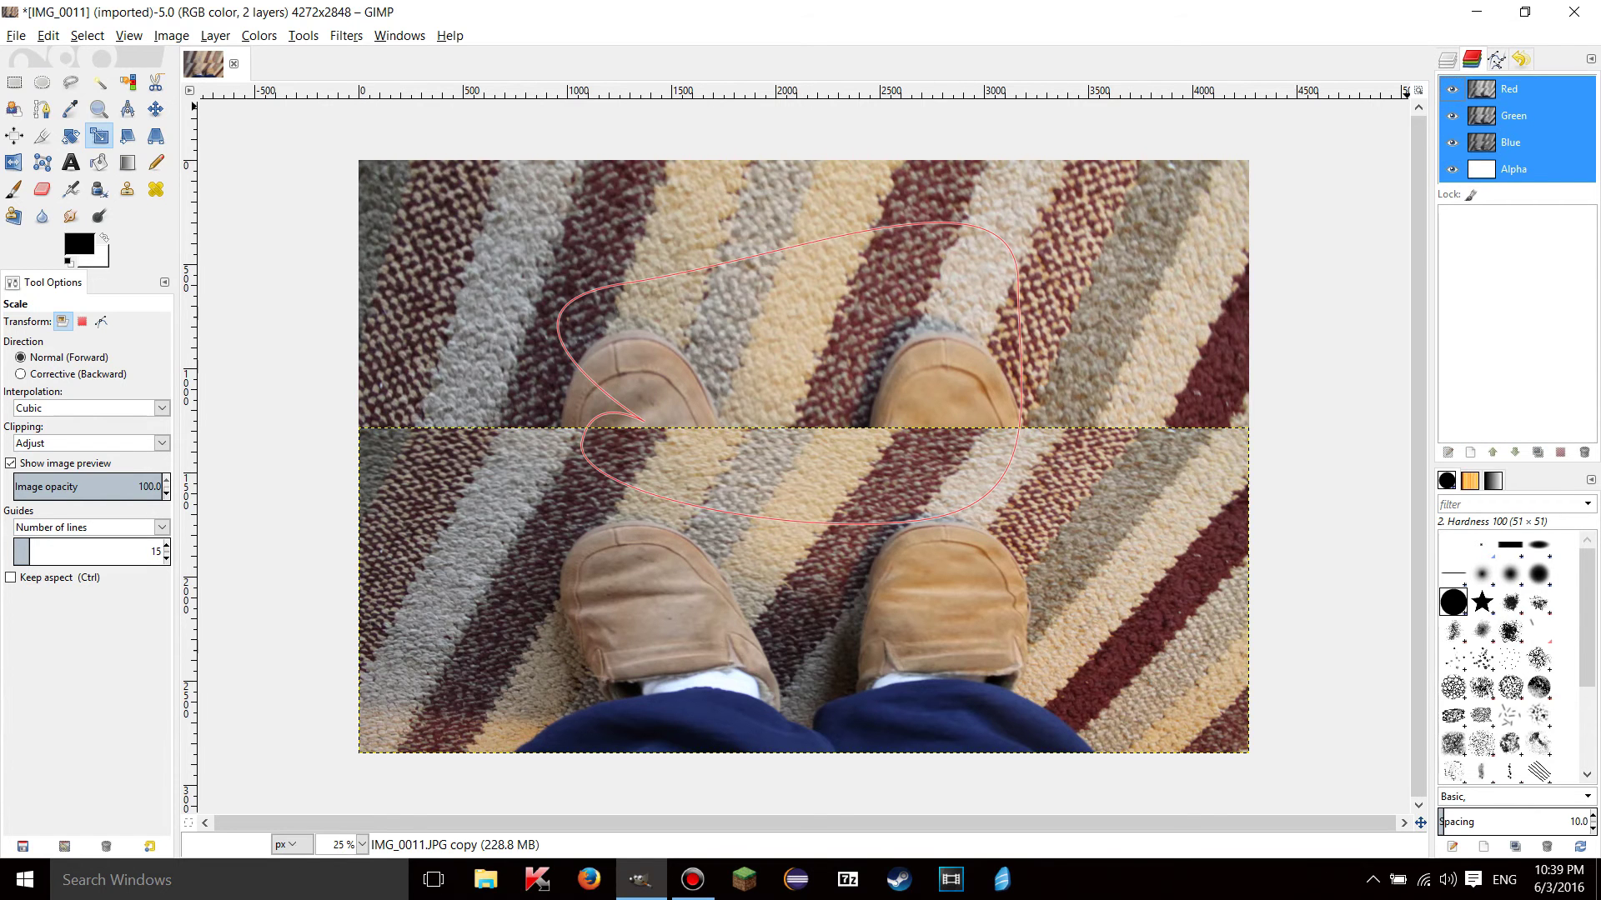
click(1447, 60)
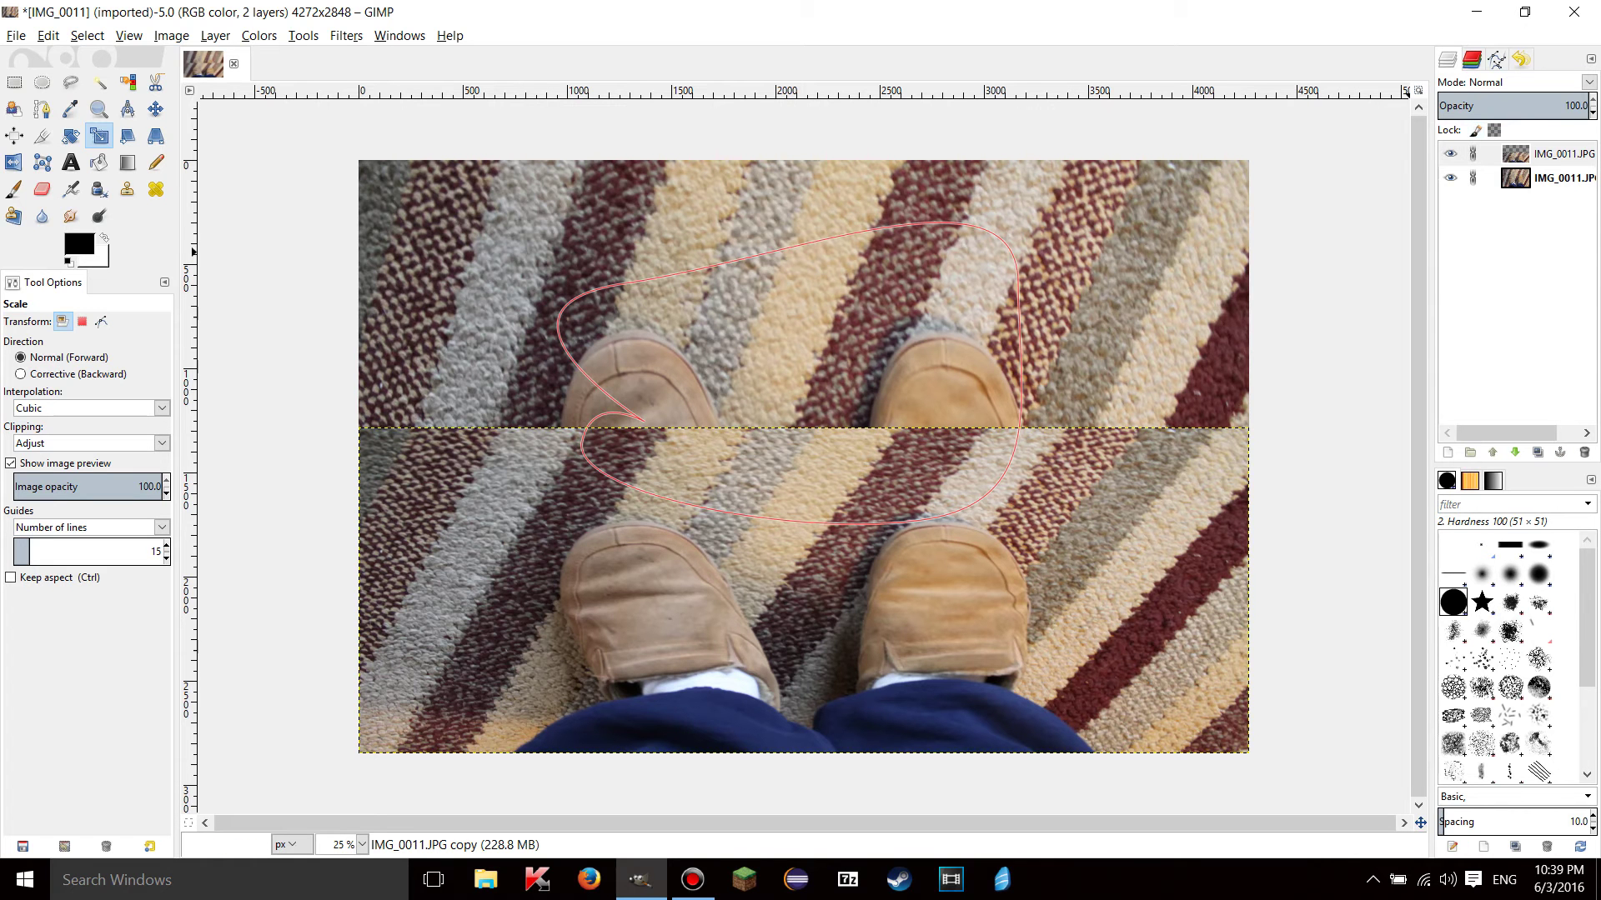
click(1473, 154)
click(1473, 177)
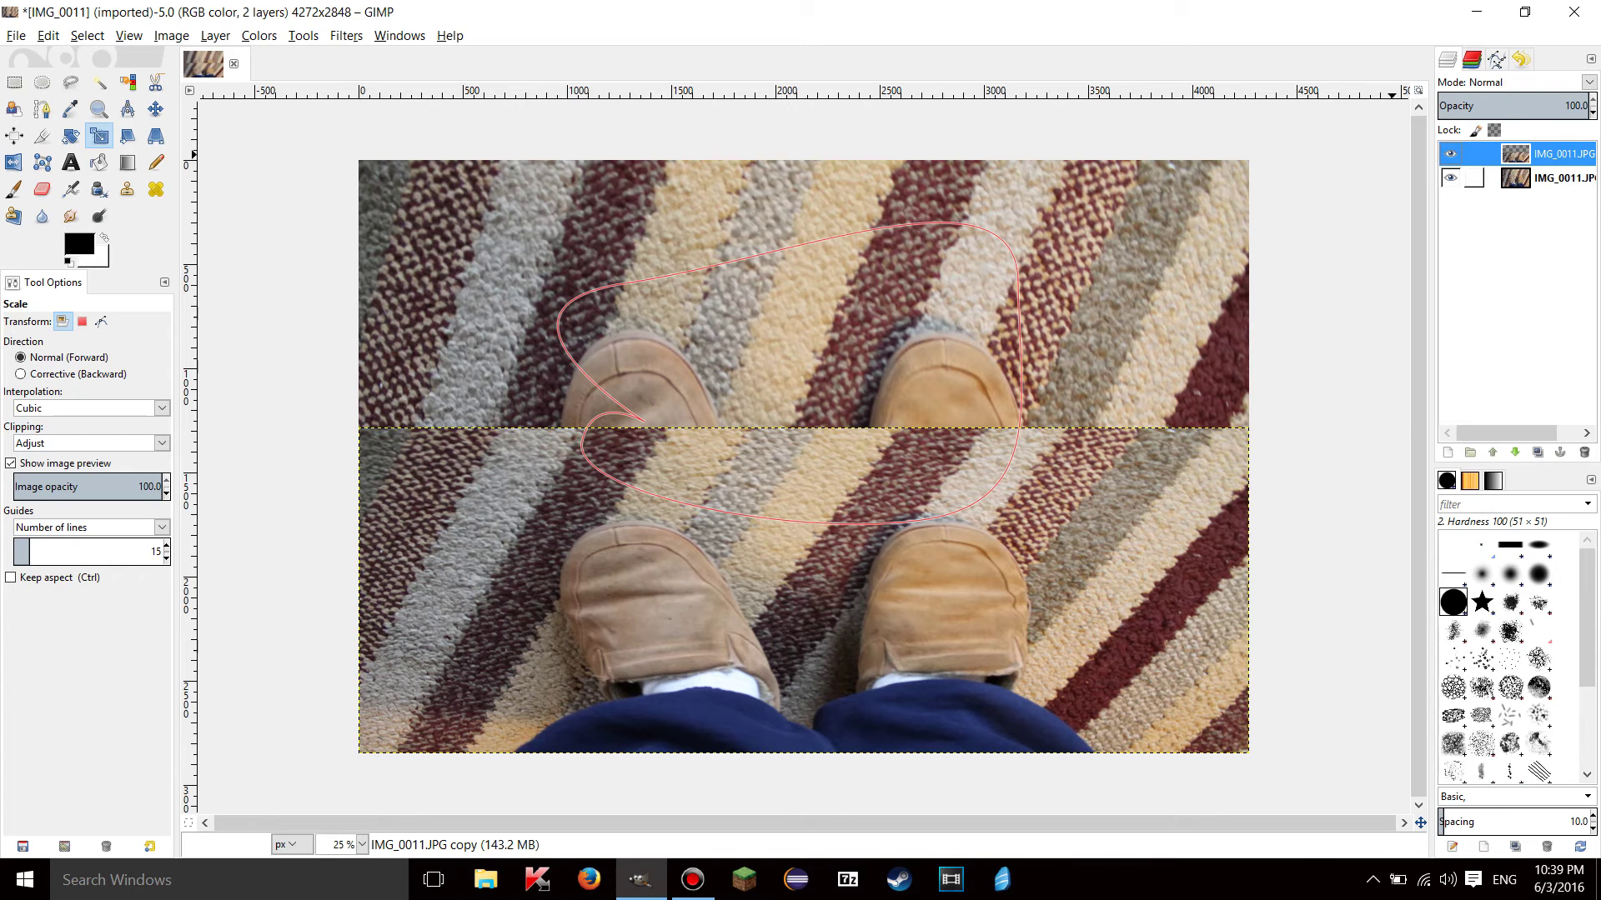
right_click(1541, 148)
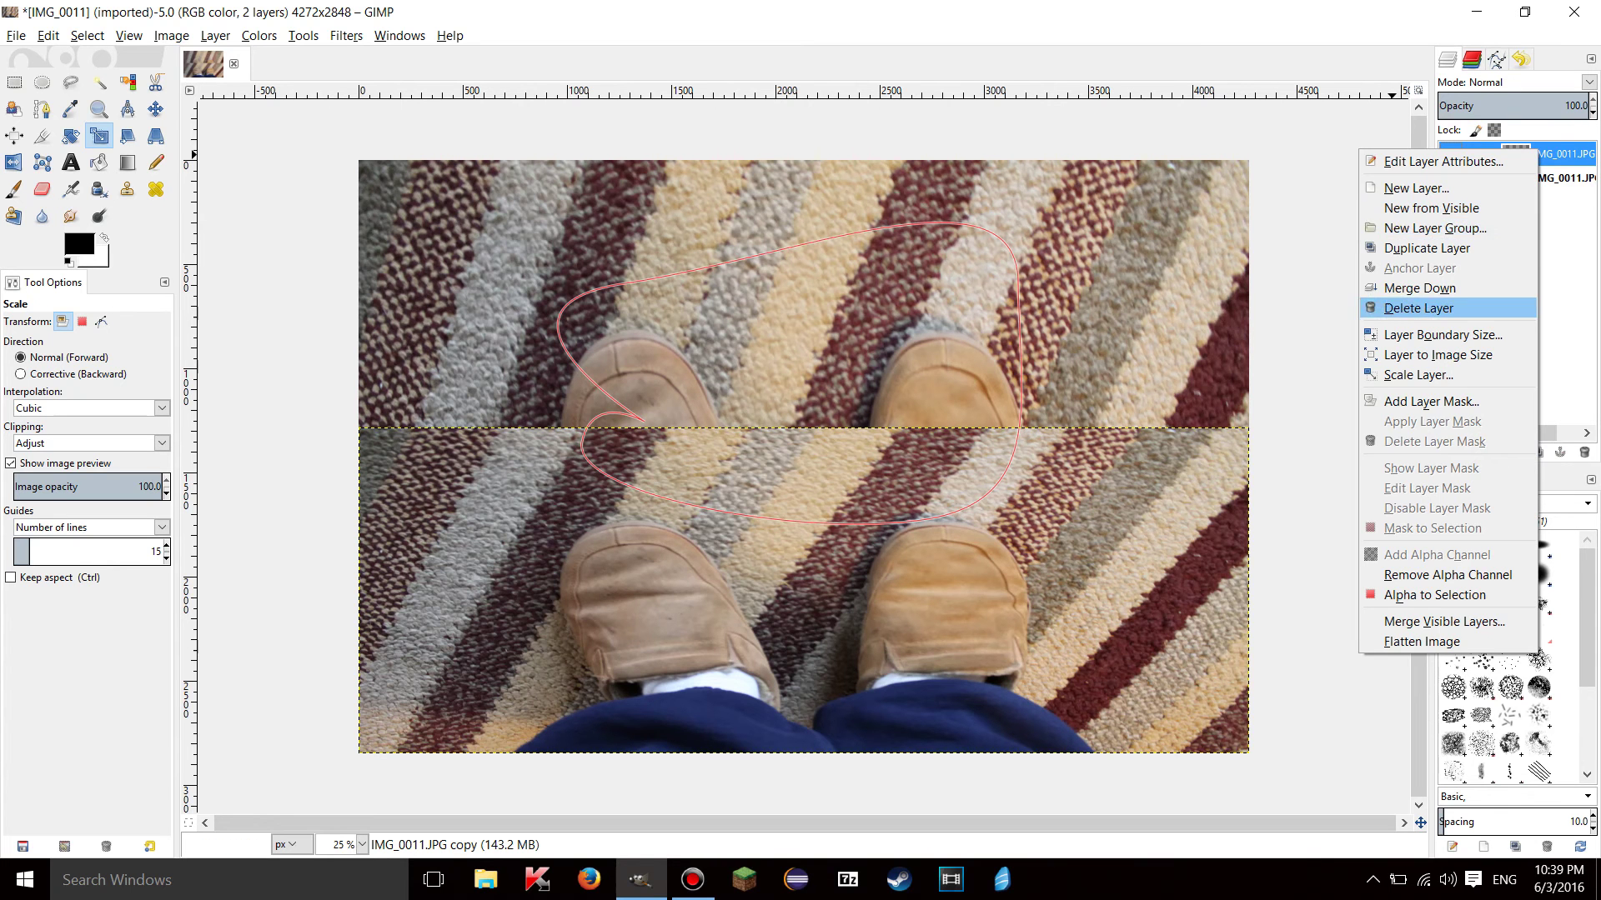
click(1417, 308)
Hide the path and add an alpha channel to the IMG_0011.JPG layer.
click(1496, 60)
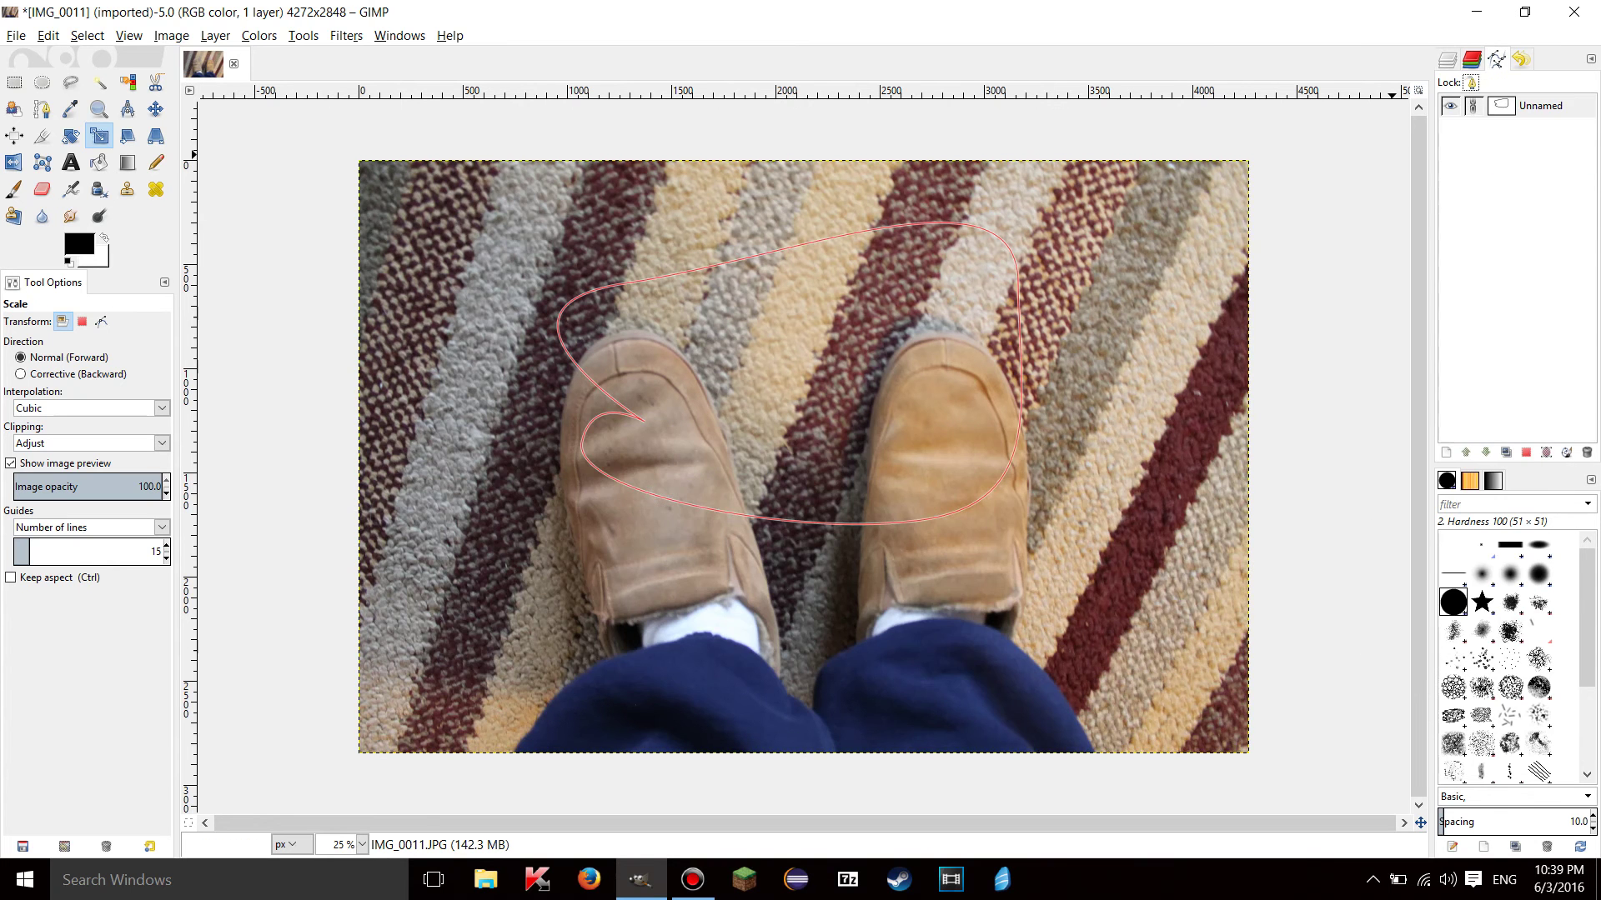
click(1451, 106)
click(1447, 60)
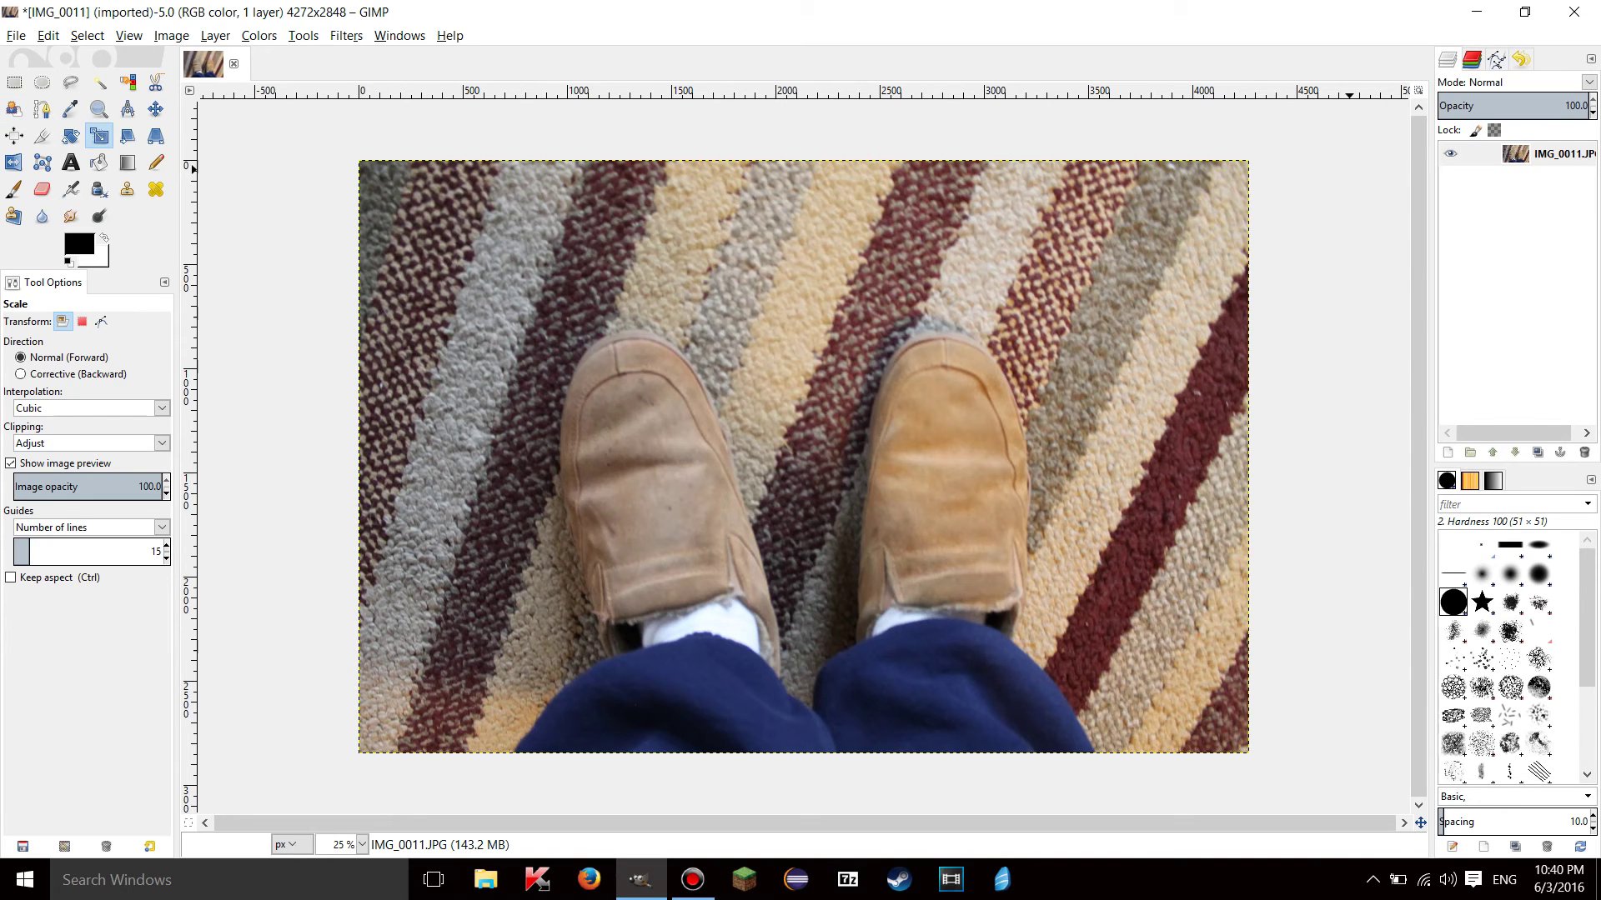
right_click(1526, 155)
click(1424, 558)
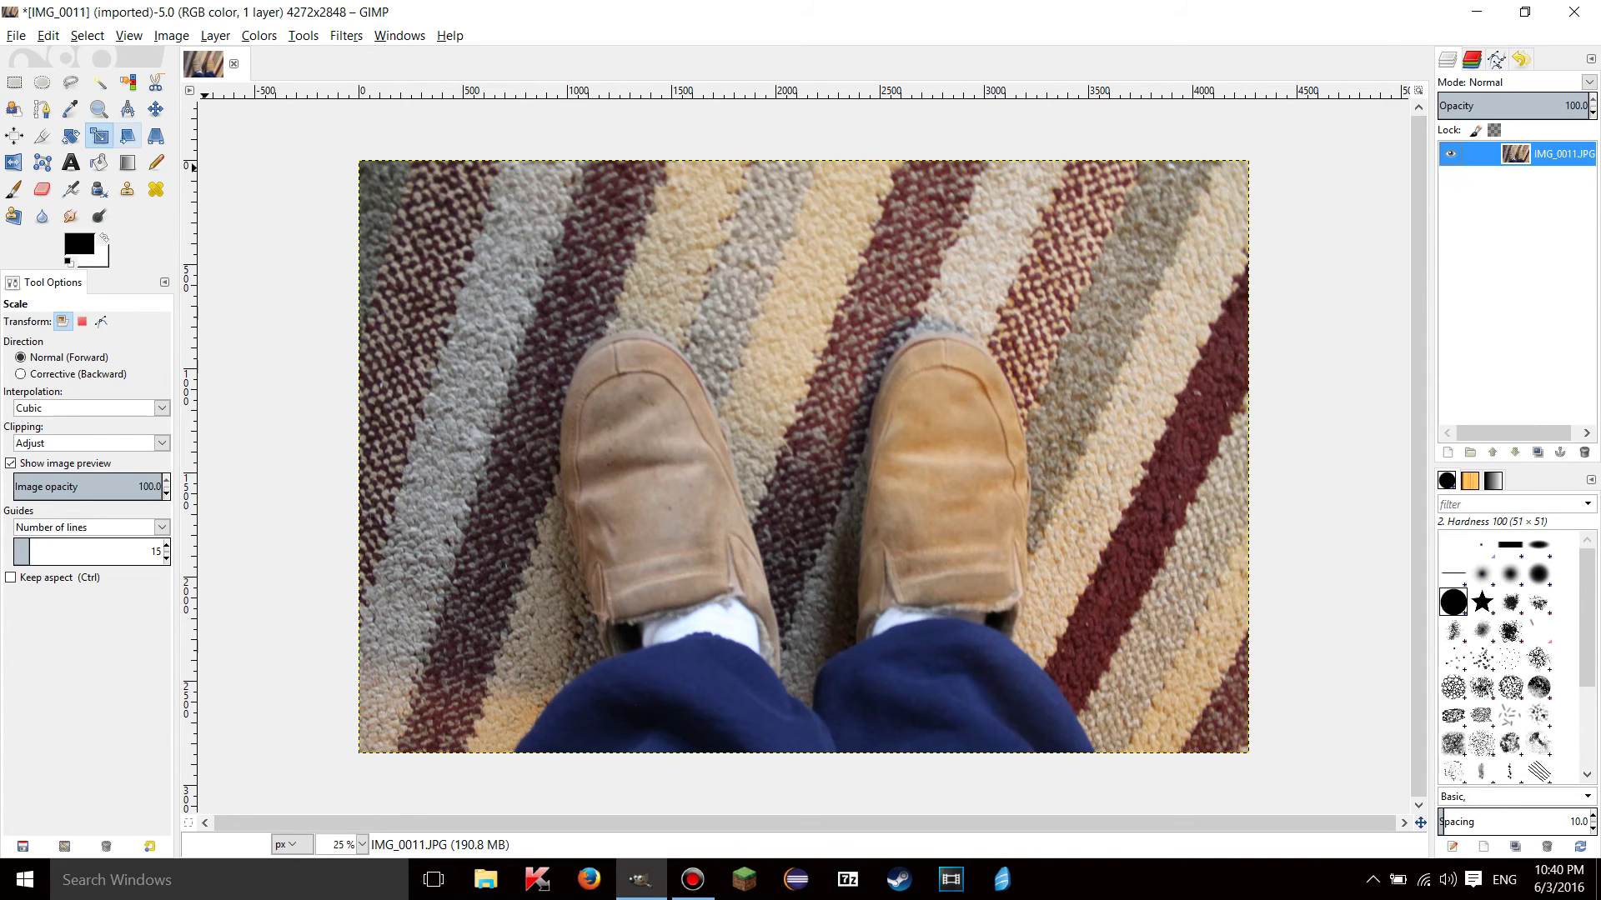
Erase the carpet above the left shoe to transparency, plus two round eyes and a curved smile around the right shoe.
click(41, 190)
mouse_move(708, 178)
mouse_down()
mouse_move(323, 187)
mouse_move(350, 250)
mouse_move(683, 300)
mouse_move(333, 321)
mouse_move(616, 260)
mouse_move(771, 200)
mouse_up()
click(935, 273)
click(1141, 279)
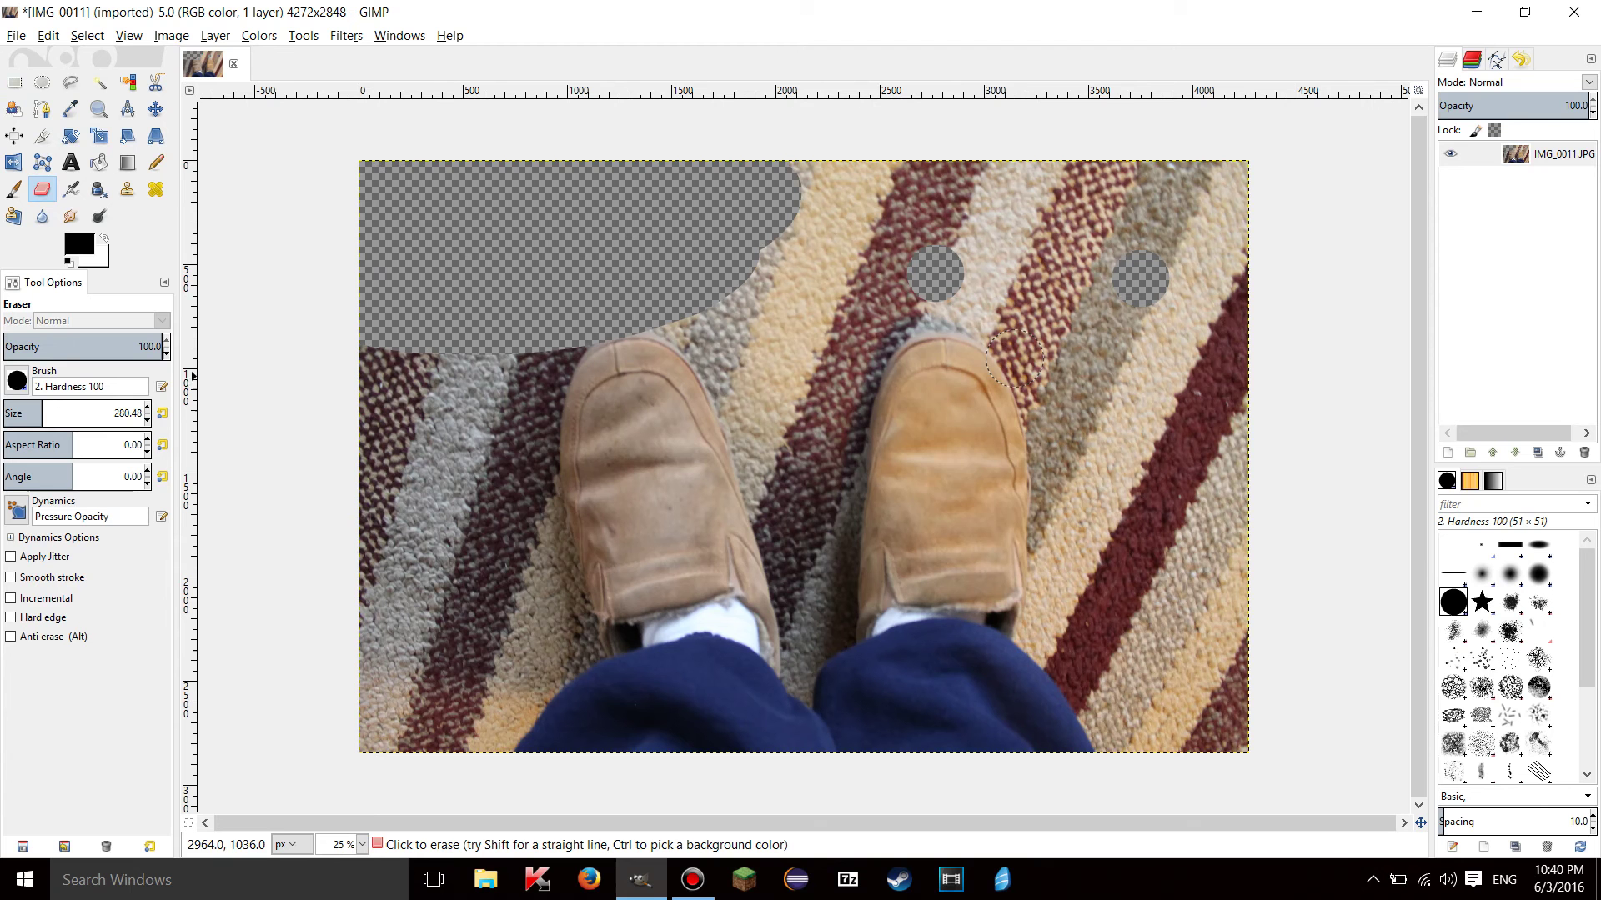
mouse_move(920, 387)
mouse_down()
mouse_move(1080, 465)
mouse_move(1115, 380)
mouse_up()
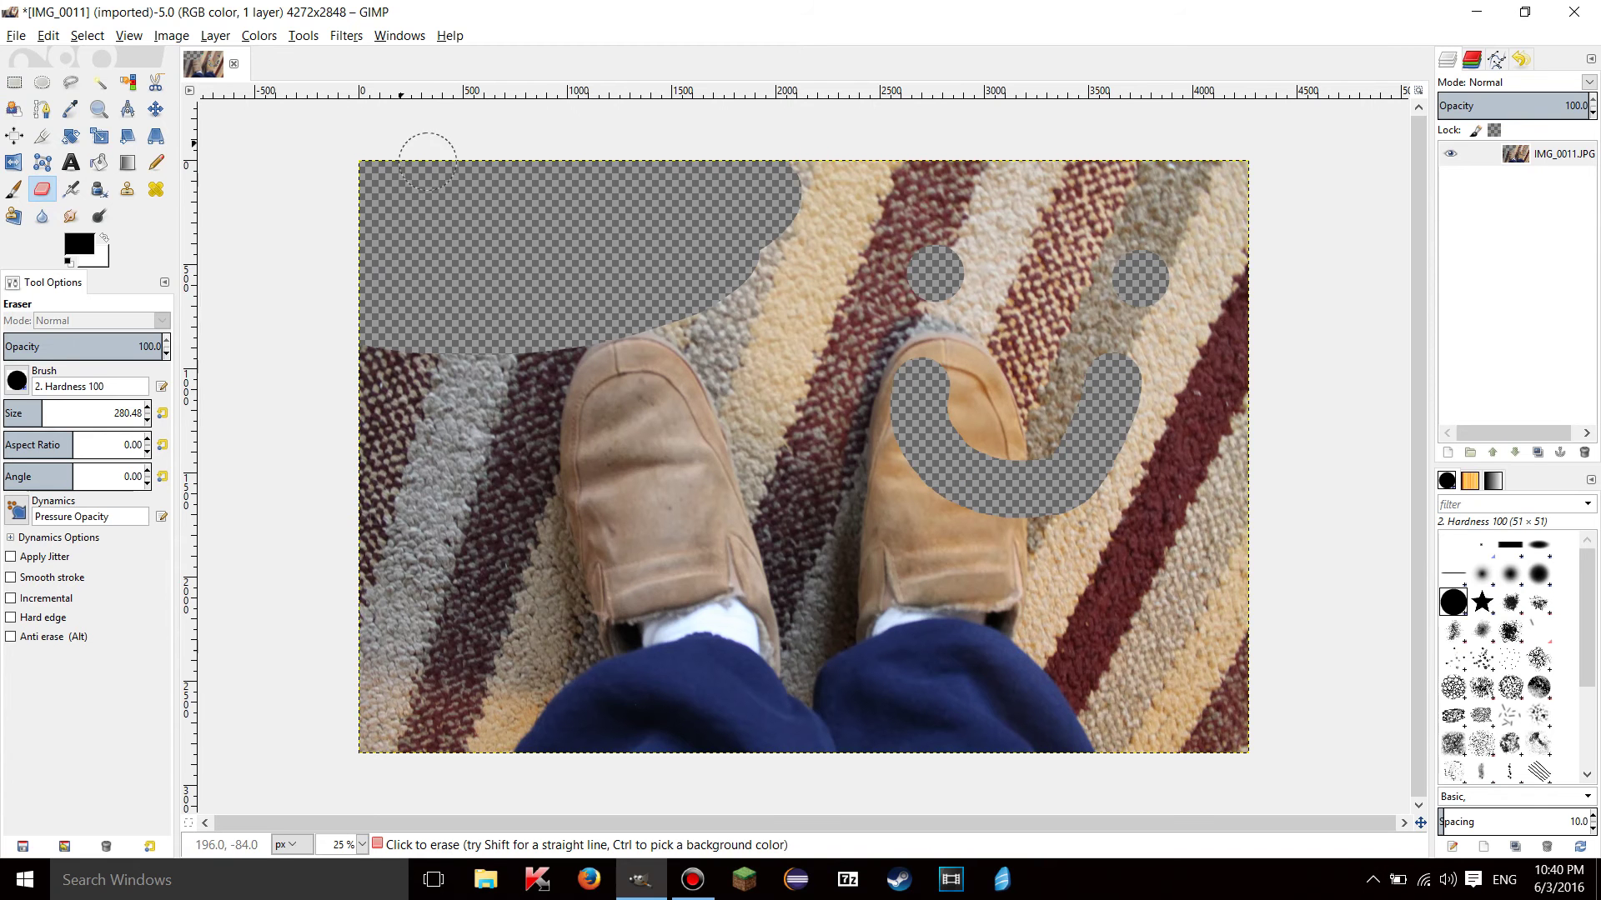
Try painting a thick black patch over the left shoe's toe and the erased area with the Paintbrush, and undo it.
click(13, 189)
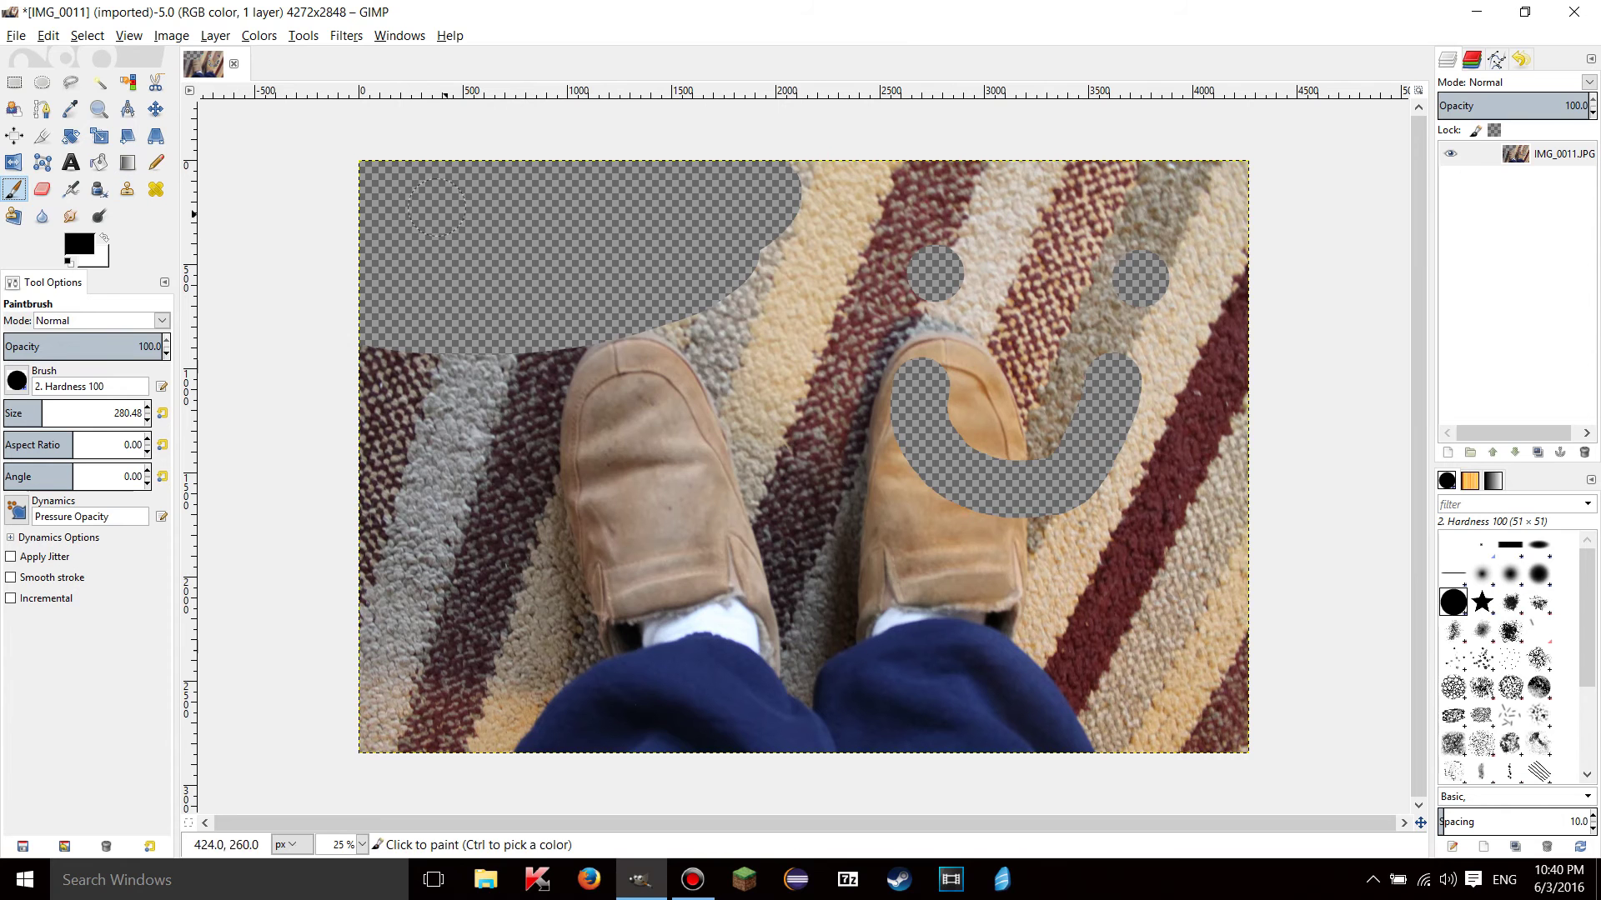
mouse_move(641, 385)
mouse_down()
mouse_move(757, 377)
mouse_move(647, 367)
mouse_move(732, 364)
mouse_move(611, 325)
mouse_move(571, 288)
mouse_move(523, 406)
mouse_move(539, 314)
mouse_up()
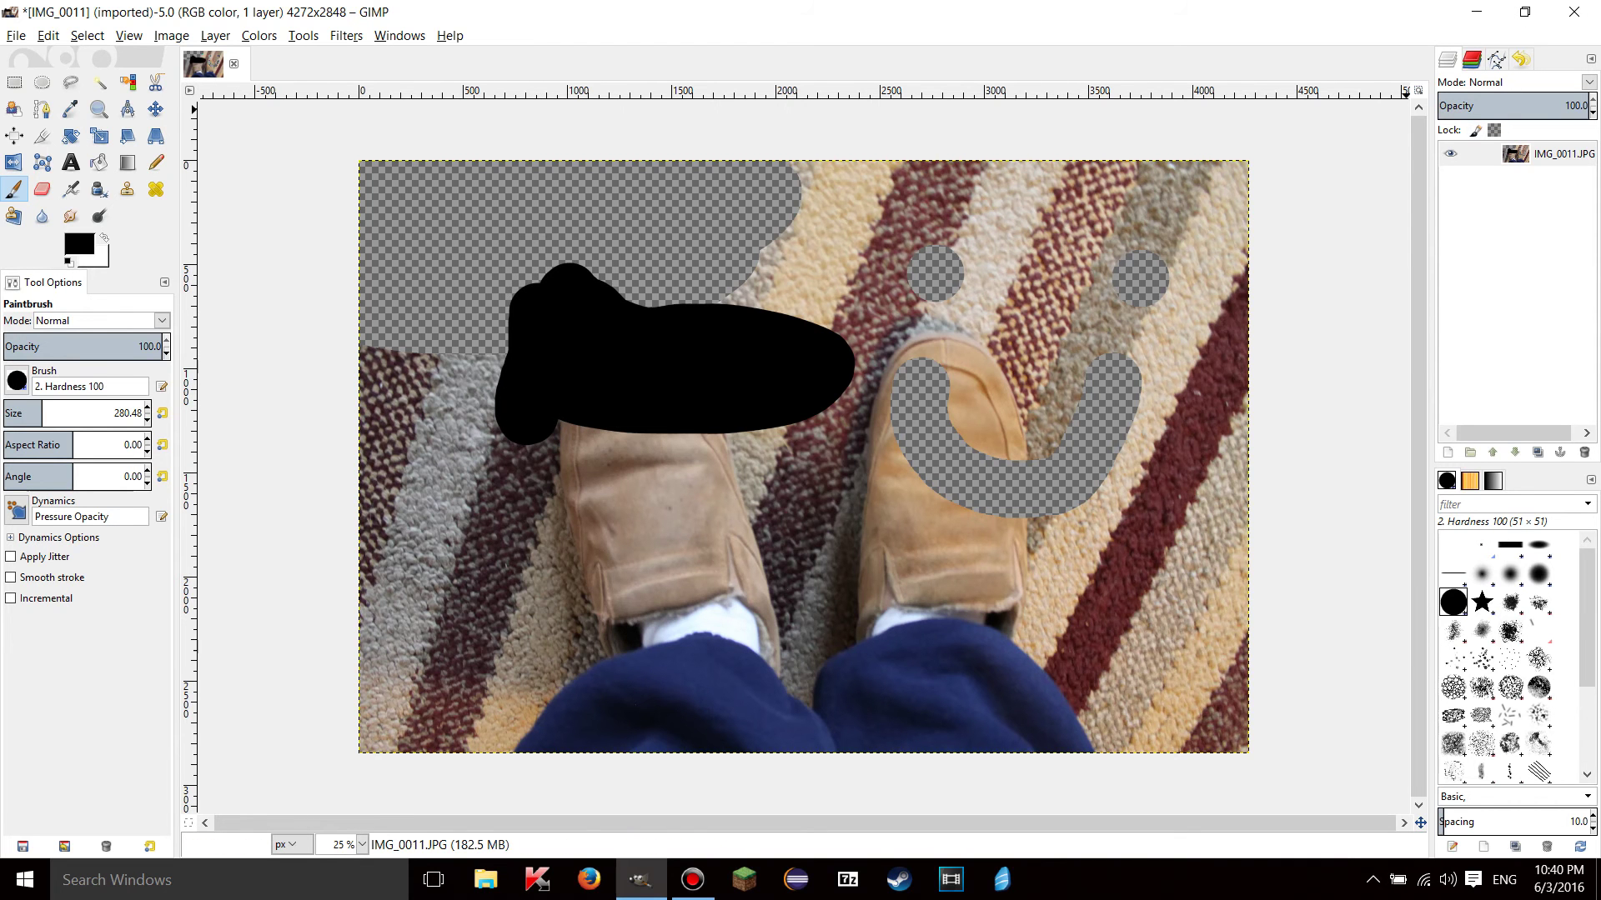
key(ctrl+z)
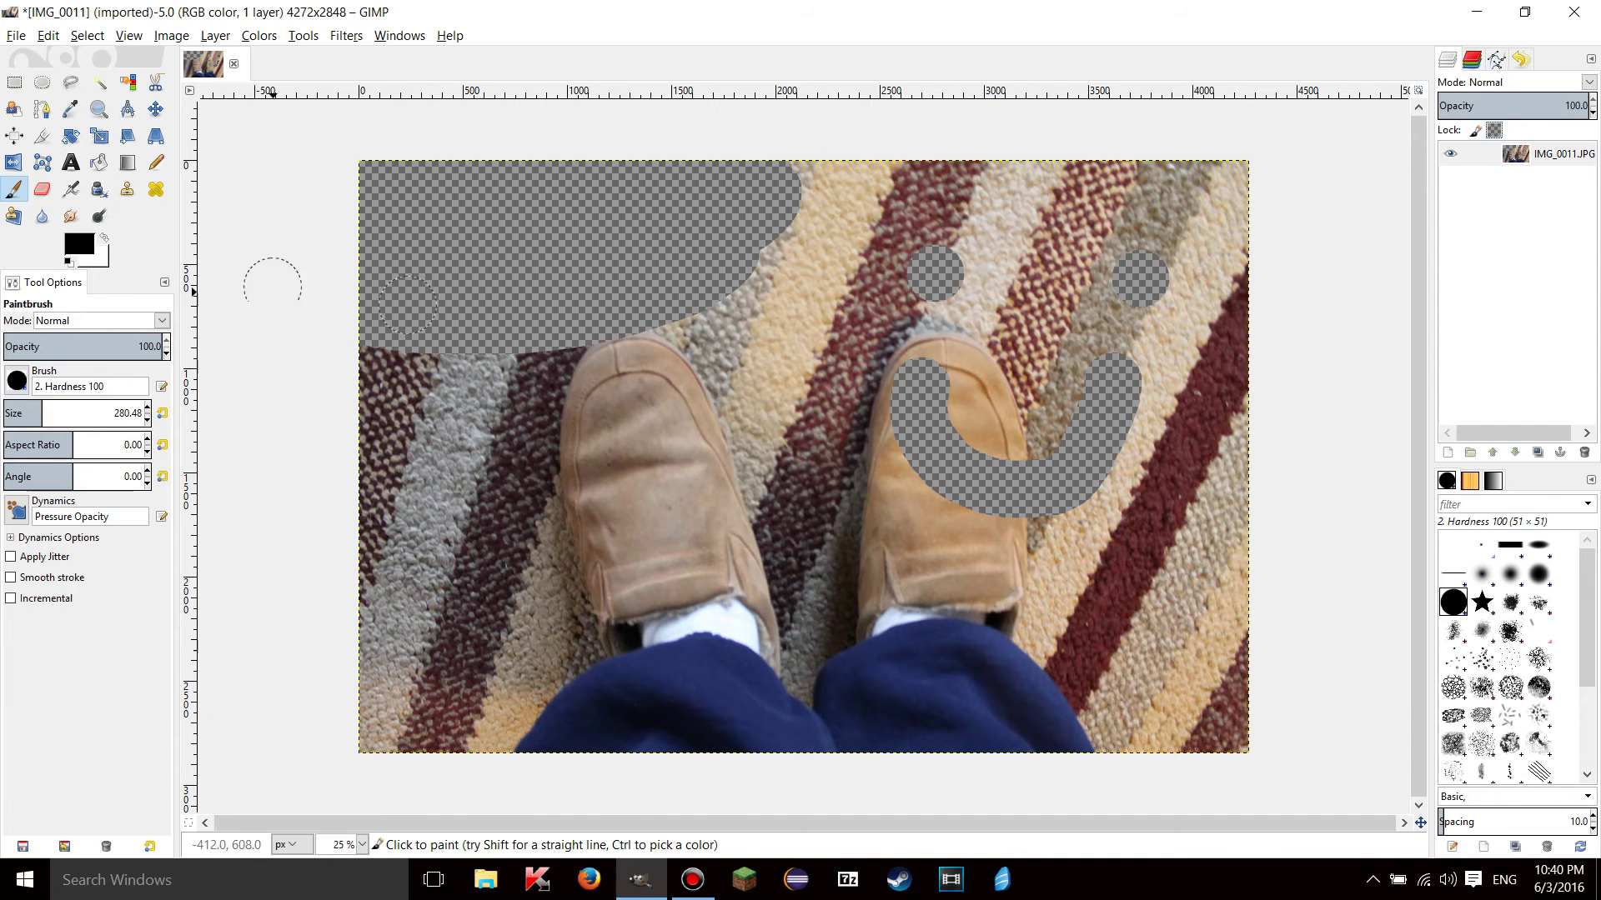
Erase a soft-edged strip along the lower edge of the transparent area above the left shoe with the 2. Hardness 050 brush.
click(42, 189)
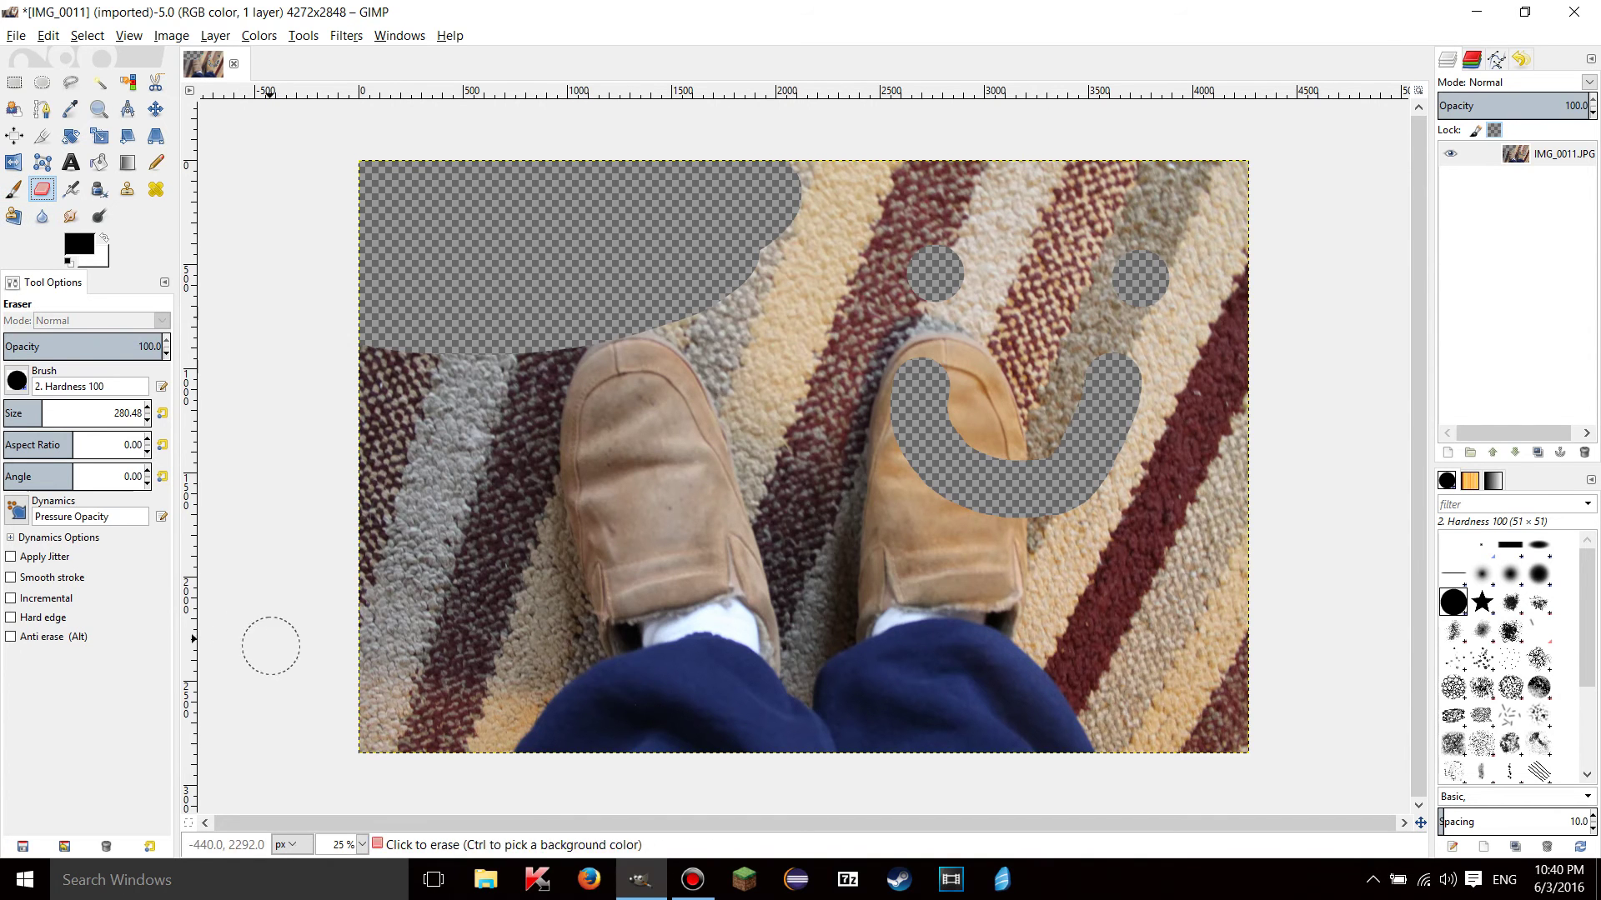
click(16, 381)
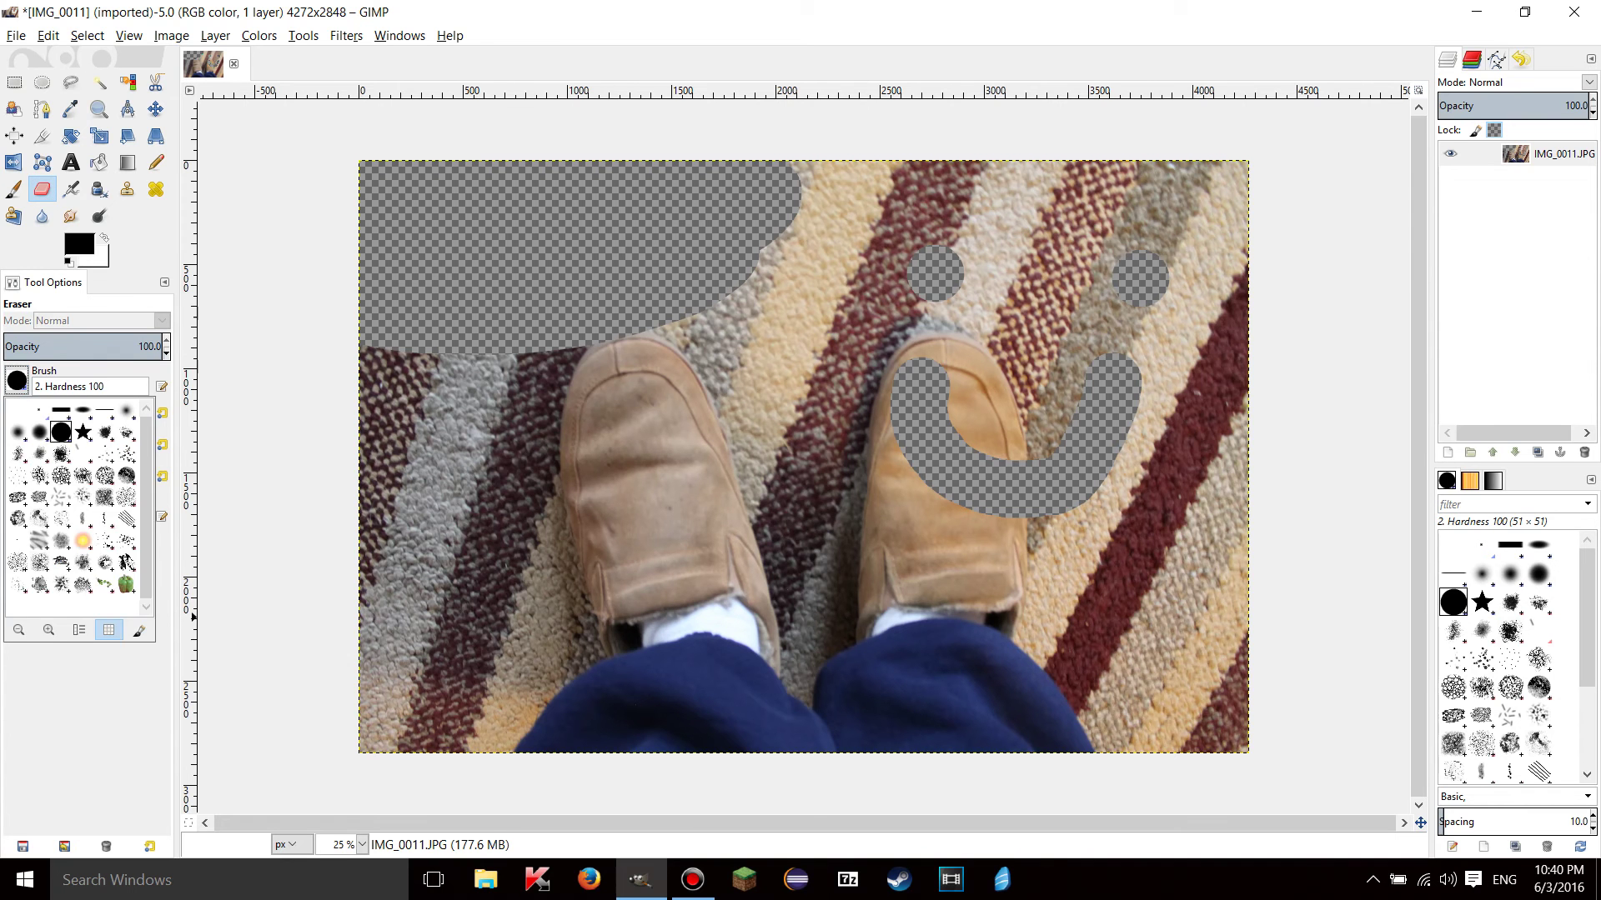
click(18, 432)
mouse_move(637, 341)
mouse_down()
mouse_move(460, 370)
mouse_move(366, 361)
mouse_up()
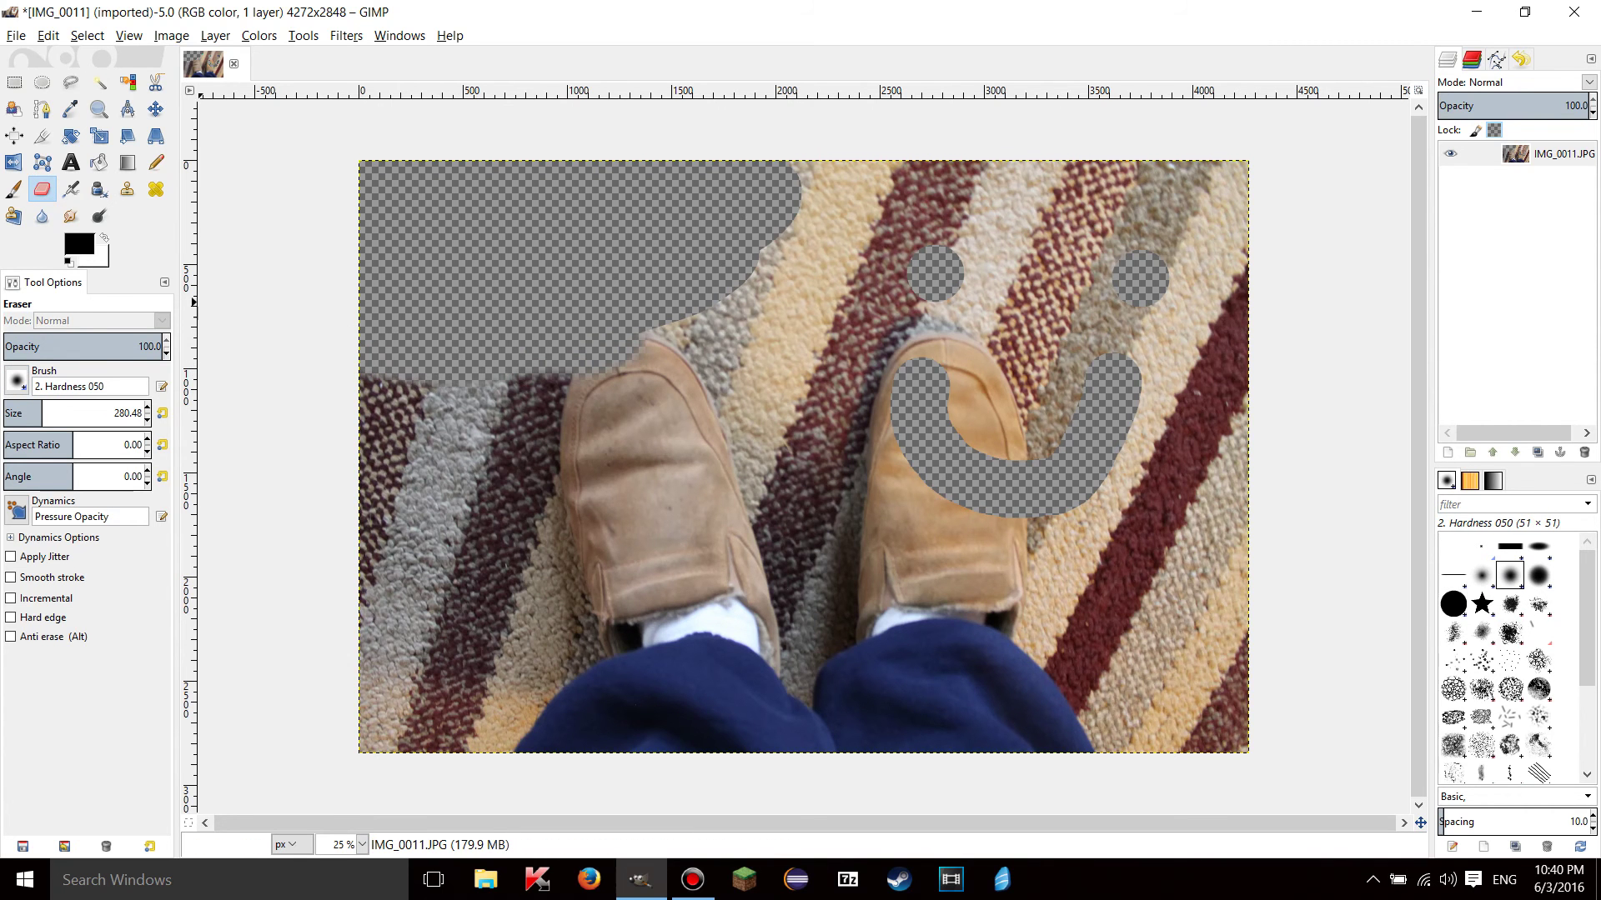
Switch back to the 2. Hardness 100 brush, try erasing the carpet beside the left shoe's toe, and undo the stroke.
click(16, 381)
click(69, 431)
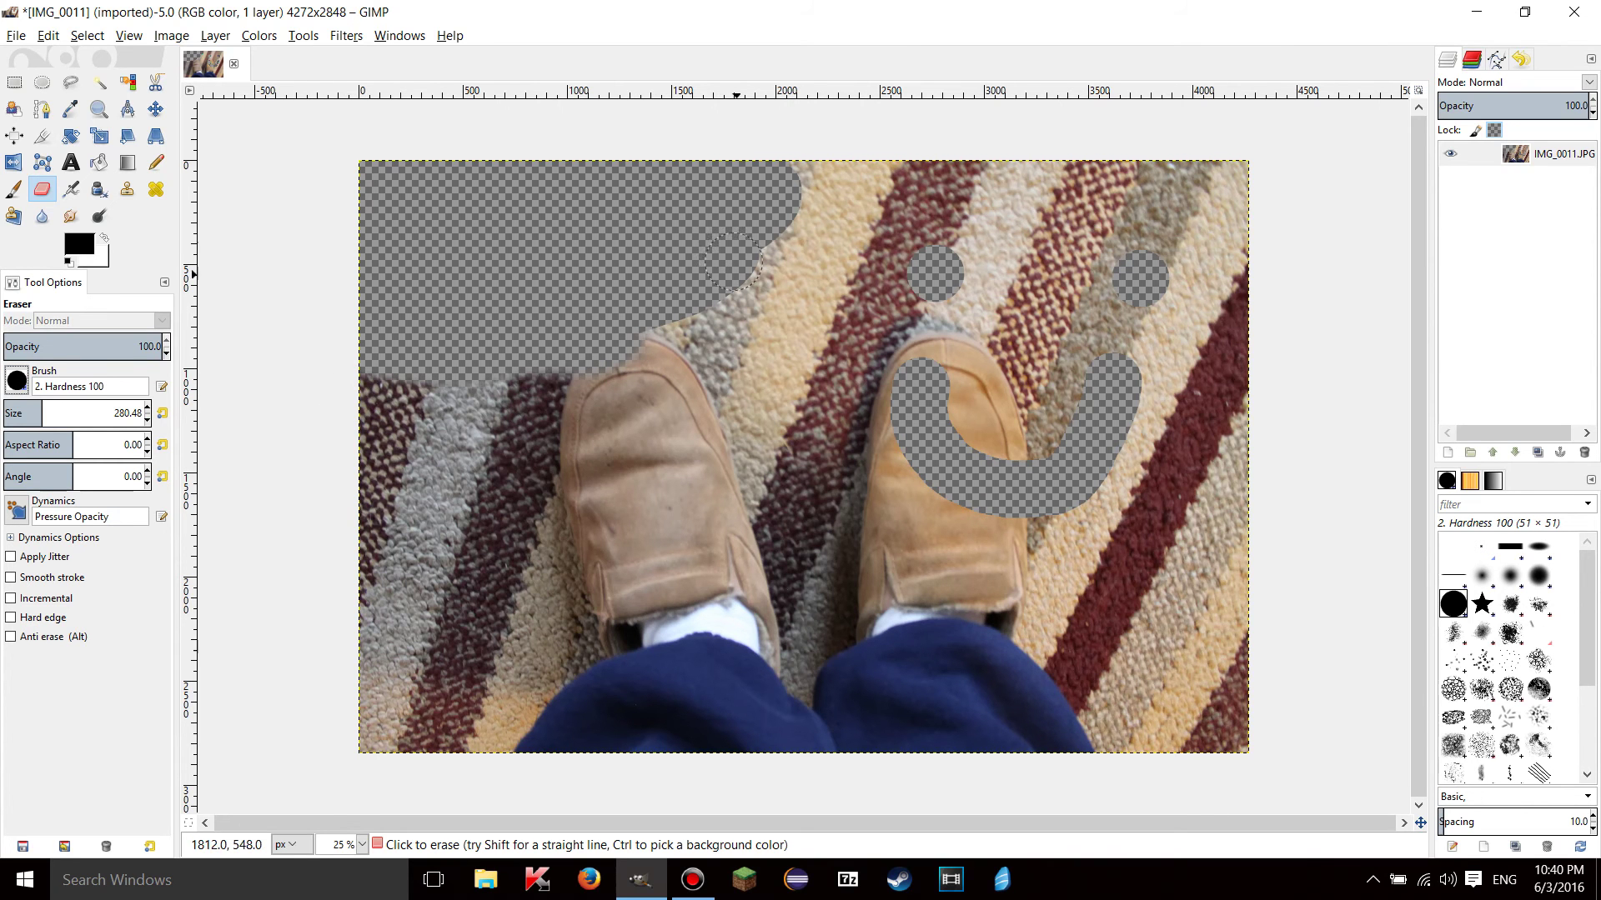
drag(788, 250, 762, 347)
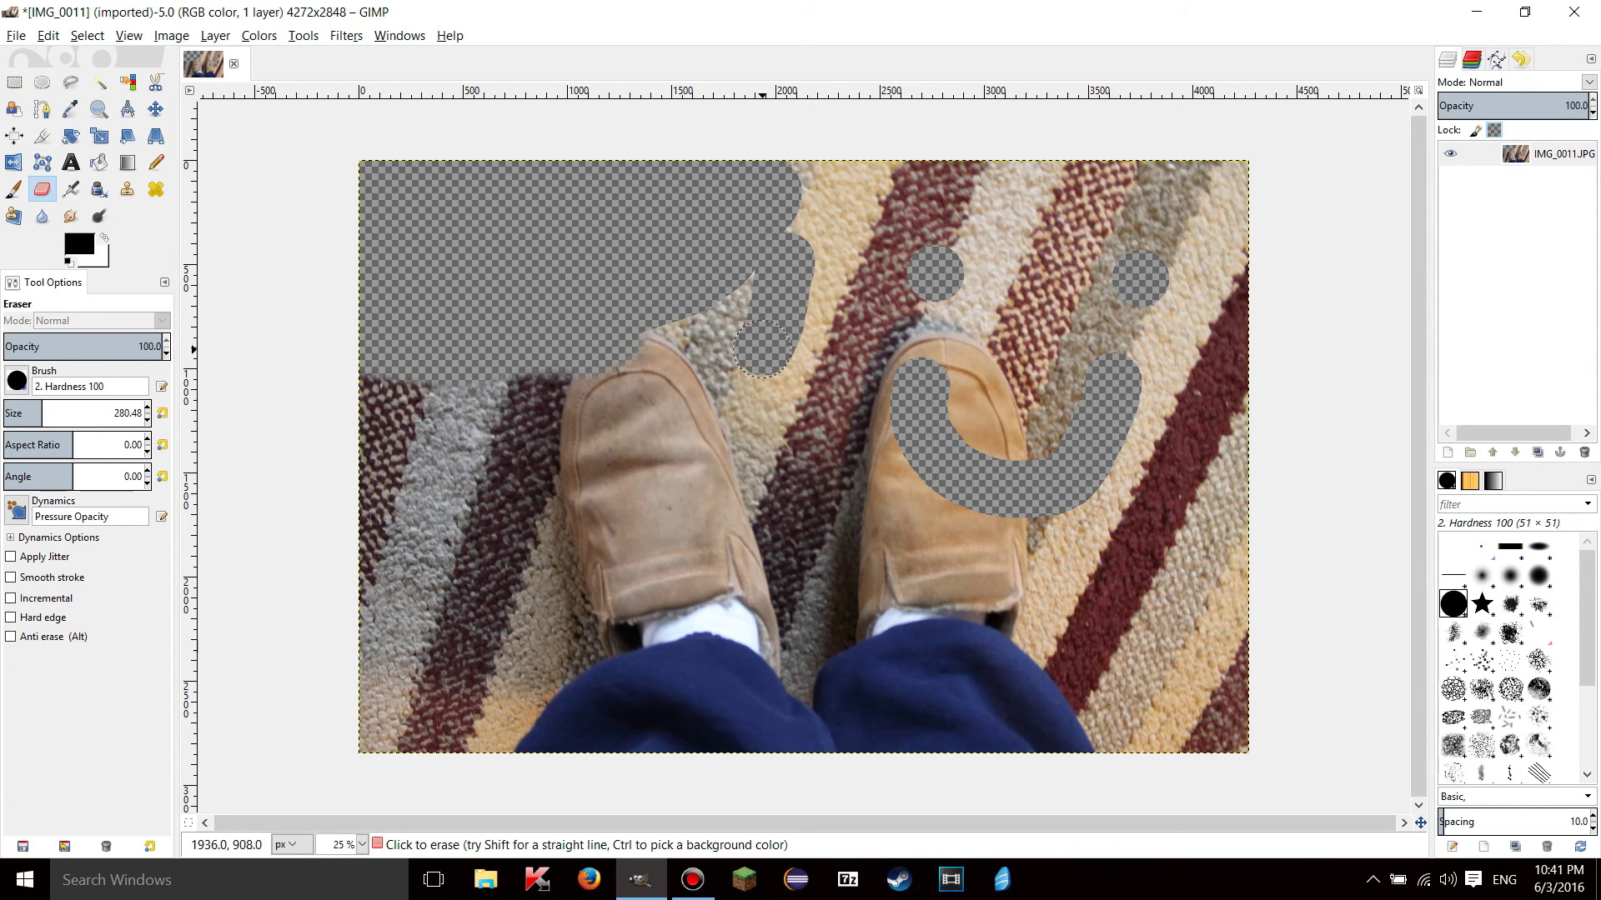
key(ctrl+z)
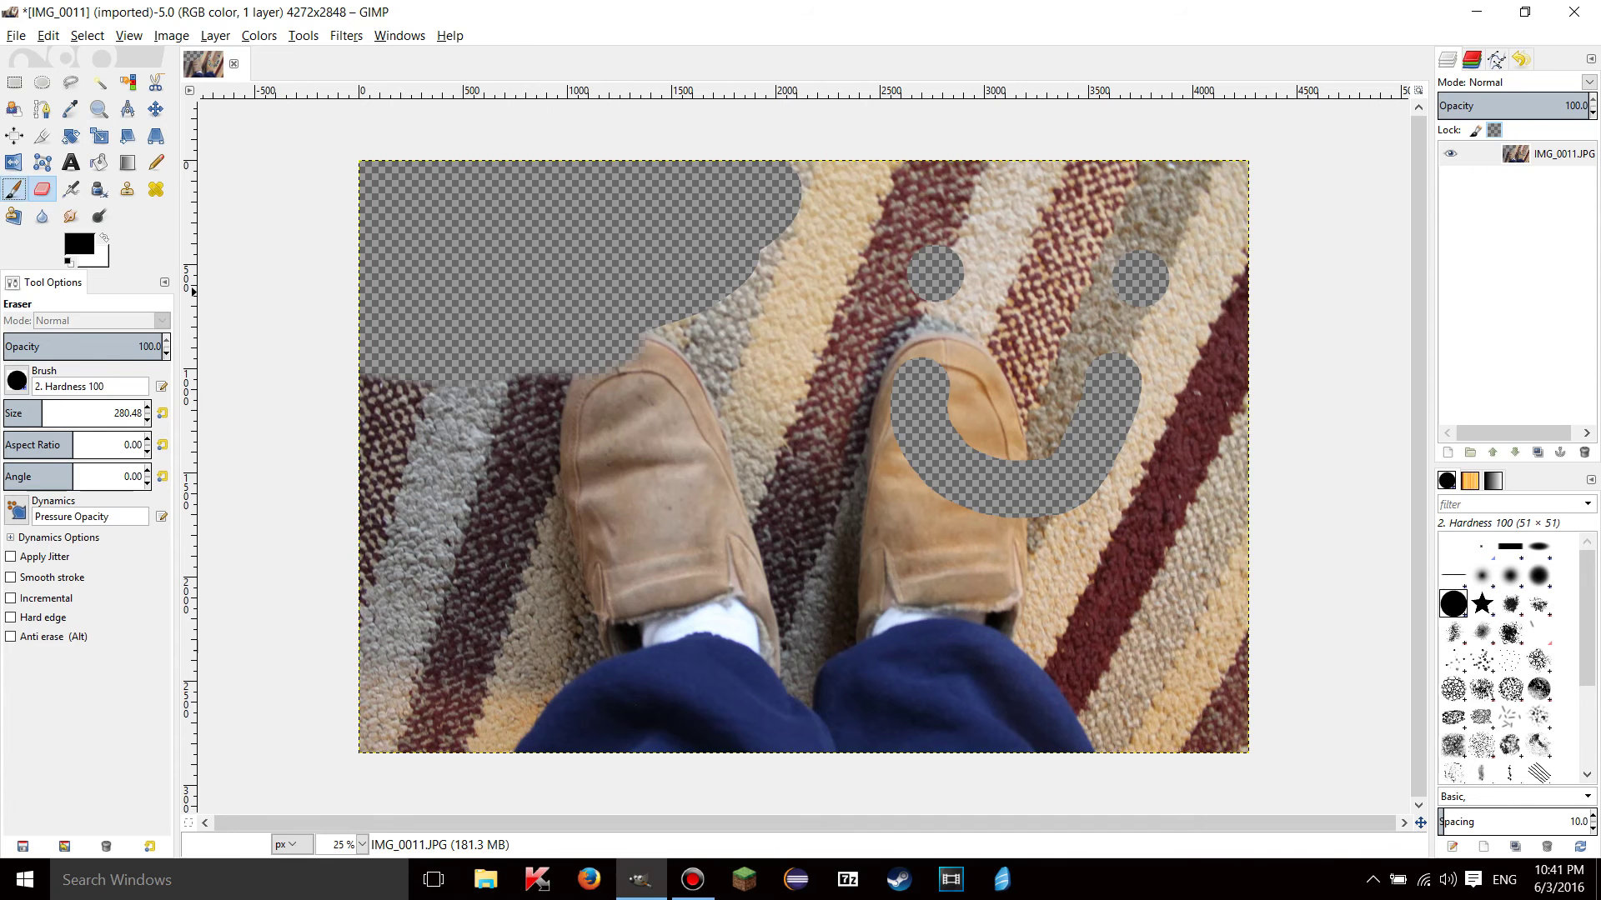
Paint thick black strokes with the Paintbrush along the erased area's curved edge, from the carpet down to the left shoe's toe.
click(14, 189)
mouse_move(784, 313)
mouse_down()
mouse_move(776, 347)
mouse_move(733, 347)
mouse_move(723, 307)
mouse_move(754, 285)
mouse_move(752, 315)
mouse_move(752, 230)
mouse_move(778, 251)
mouse_move(773, 210)
mouse_move(792, 272)
mouse_up()
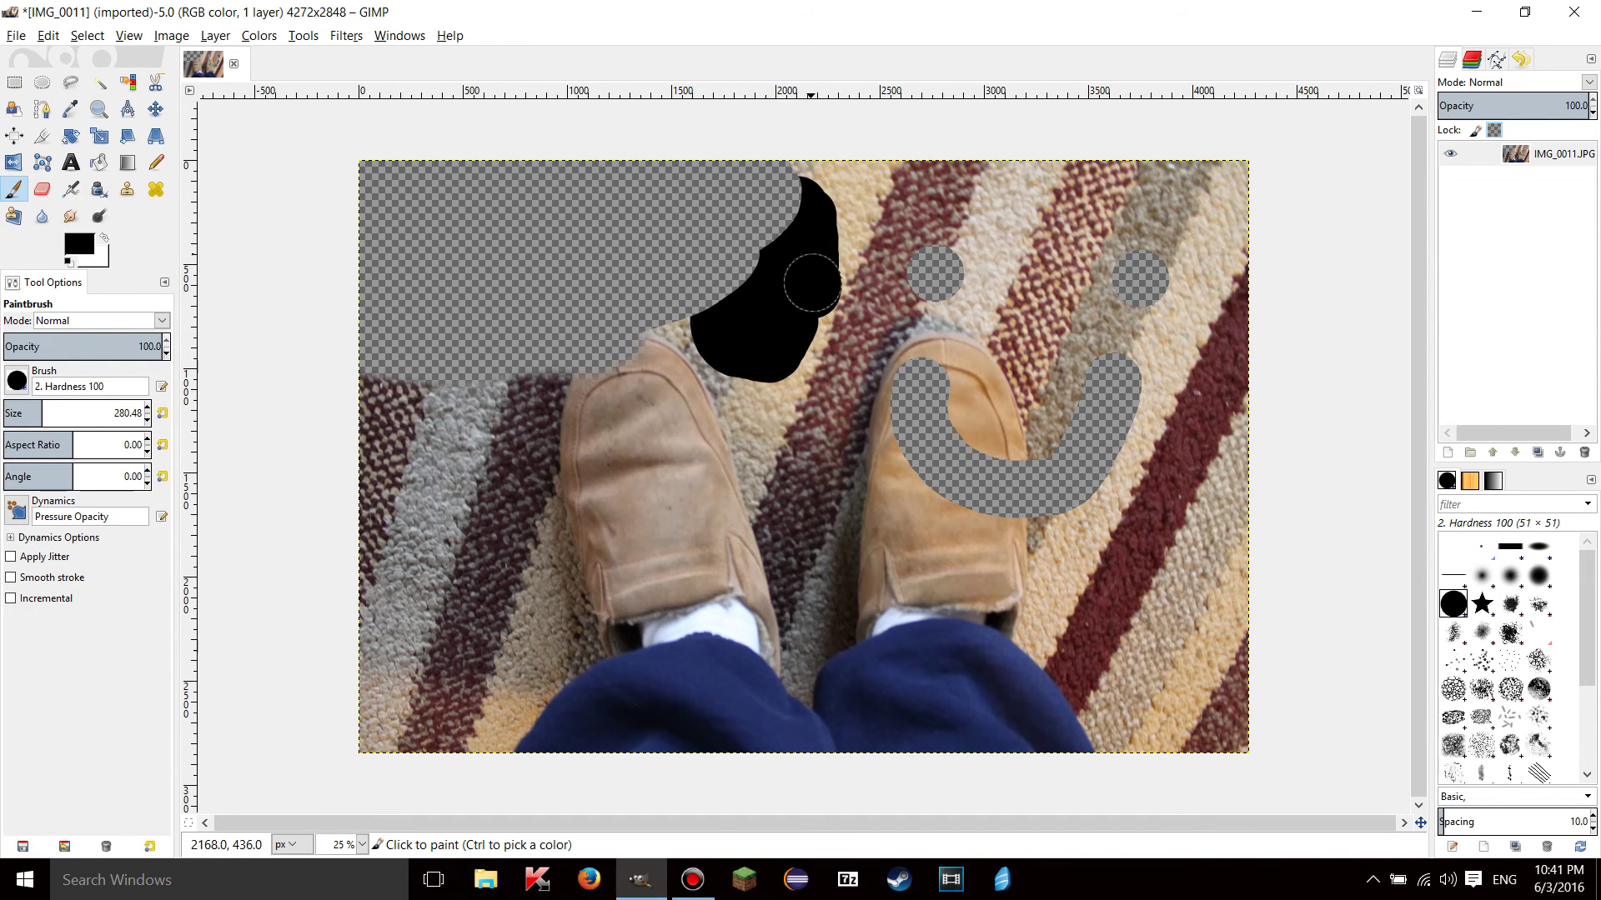
drag(812, 283, 811, 236)
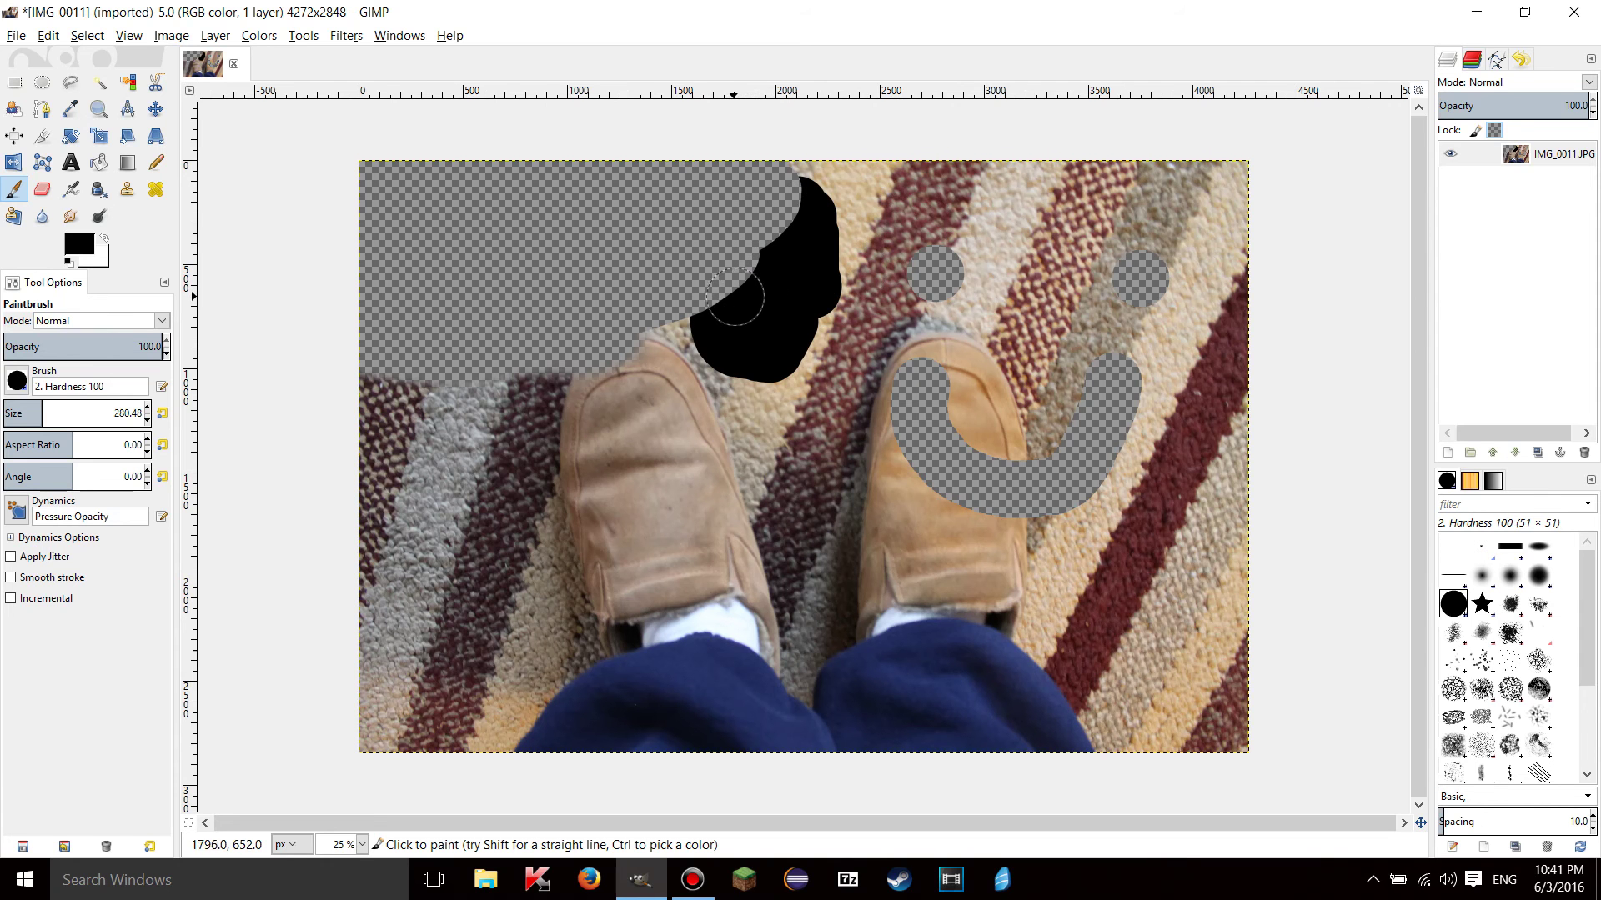
mouse_move(734, 296)
mouse_down()
mouse_move(619, 369)
mouse_move(640, 335)
mouse_up()
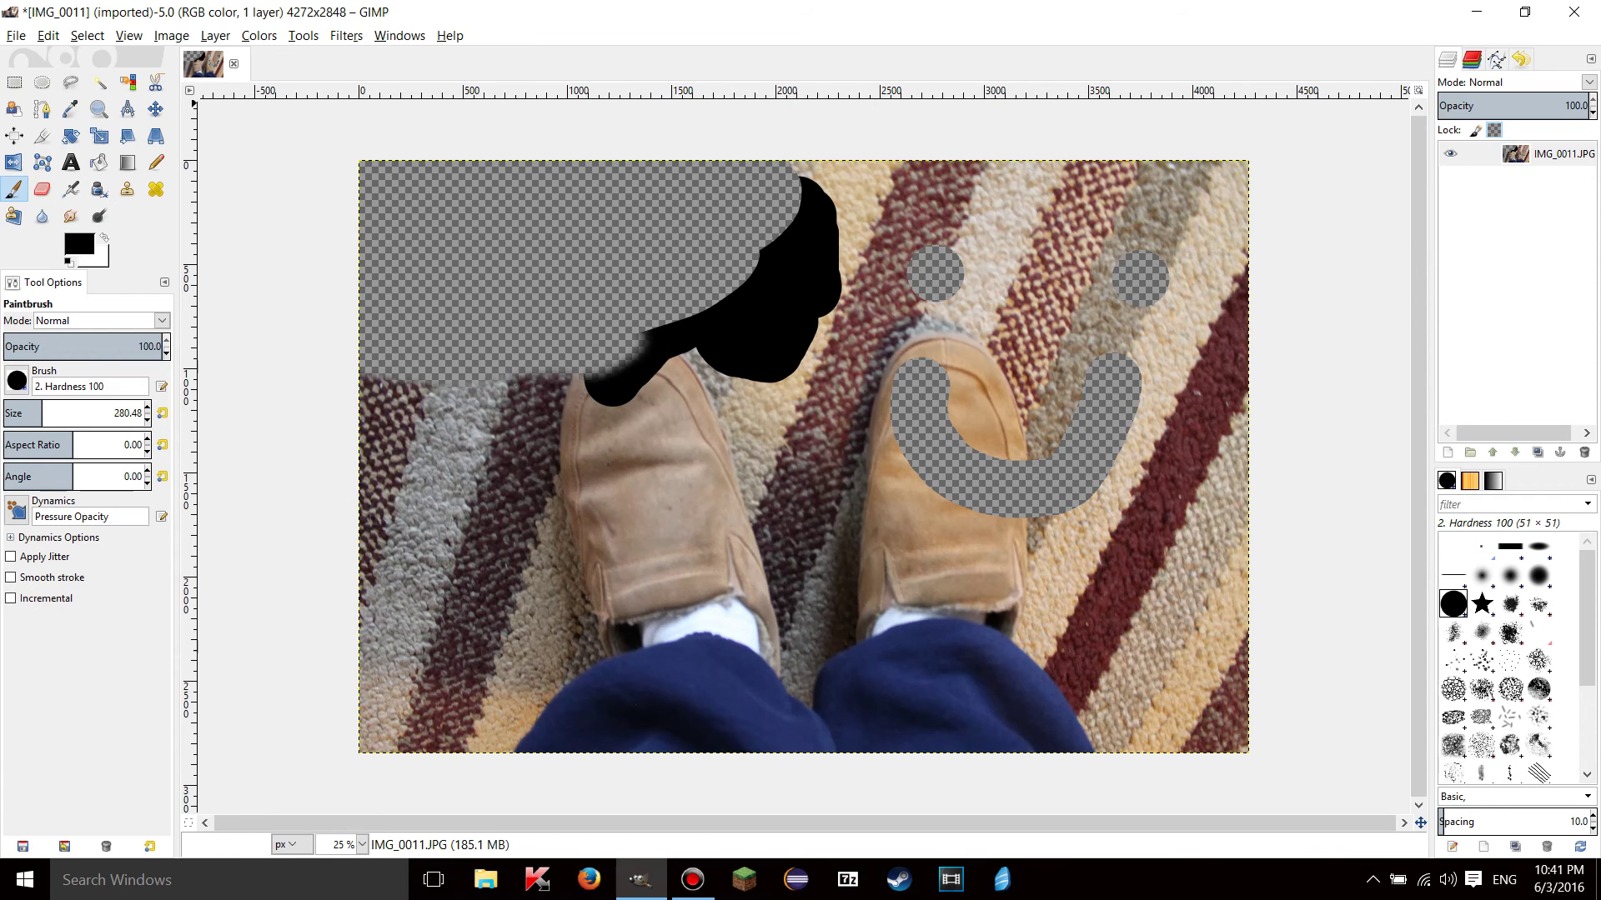
Extend the black paint along the soft erased edge across the left shoe's toe and onto the dark carpet stripe beside it.
click(98, 108)
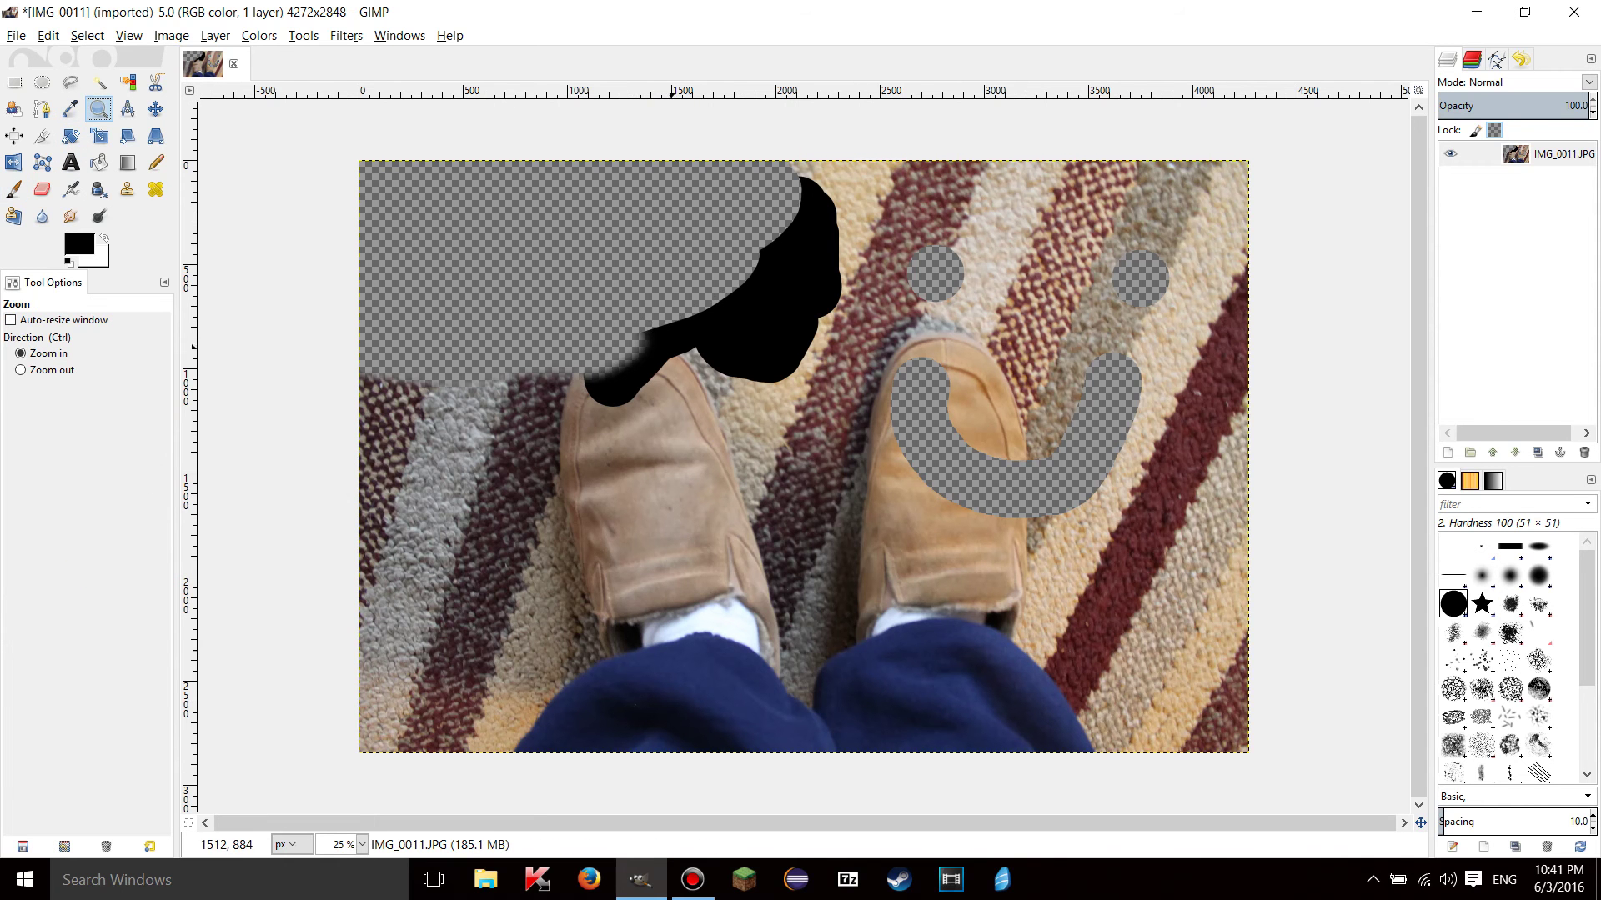
click(592, 382)
click(592, 382)
click(592, 382)
click(593, 381)
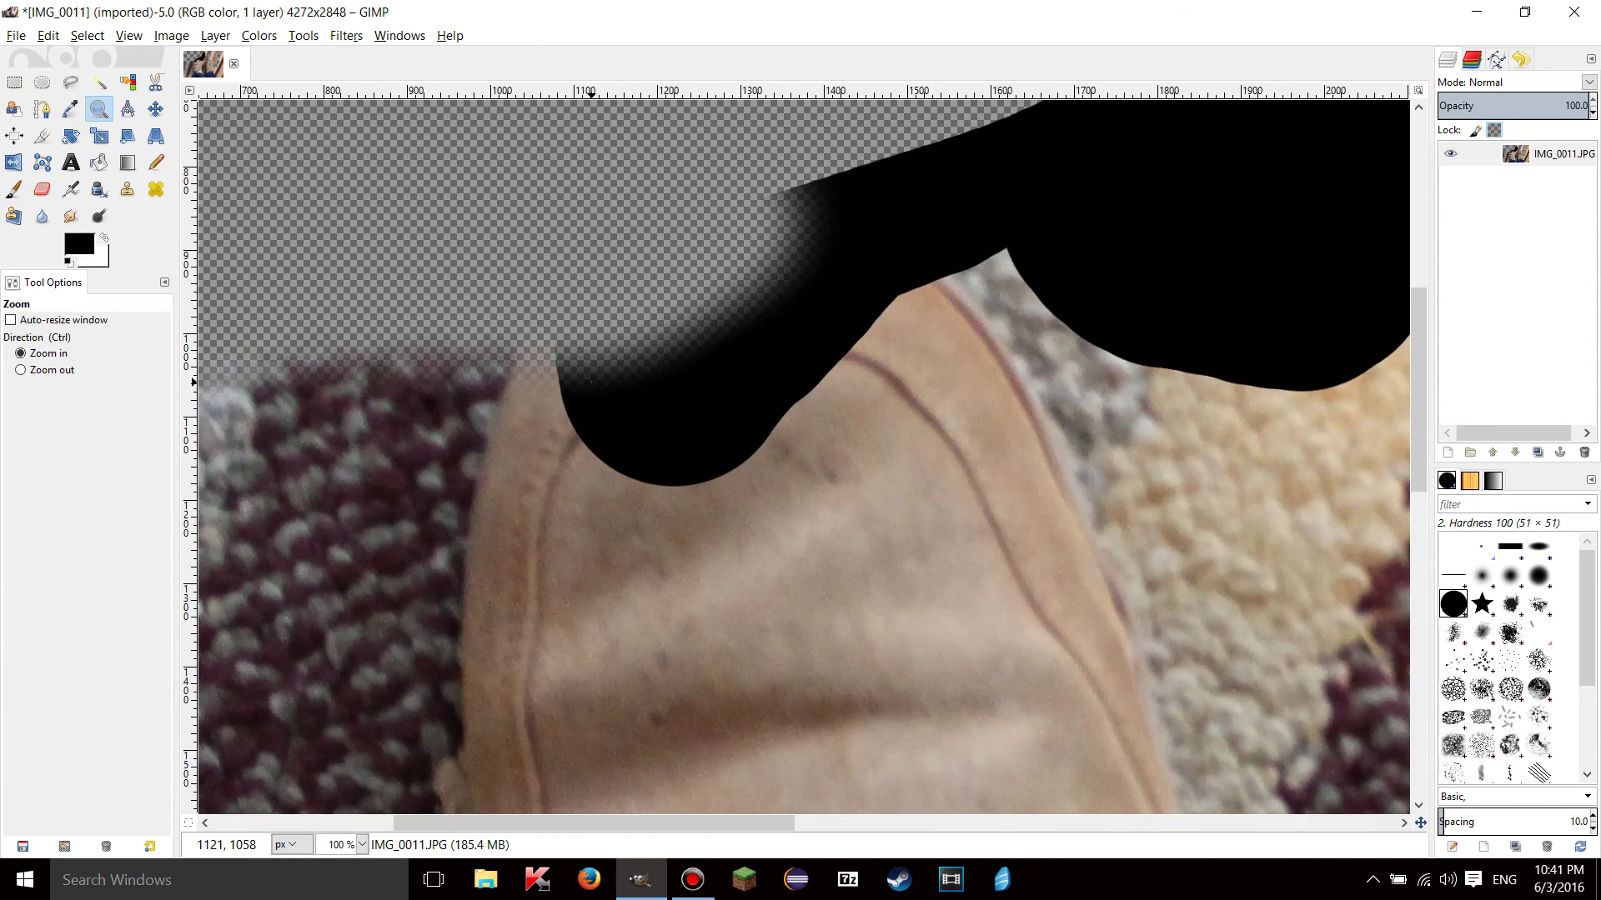
click(846, 312)
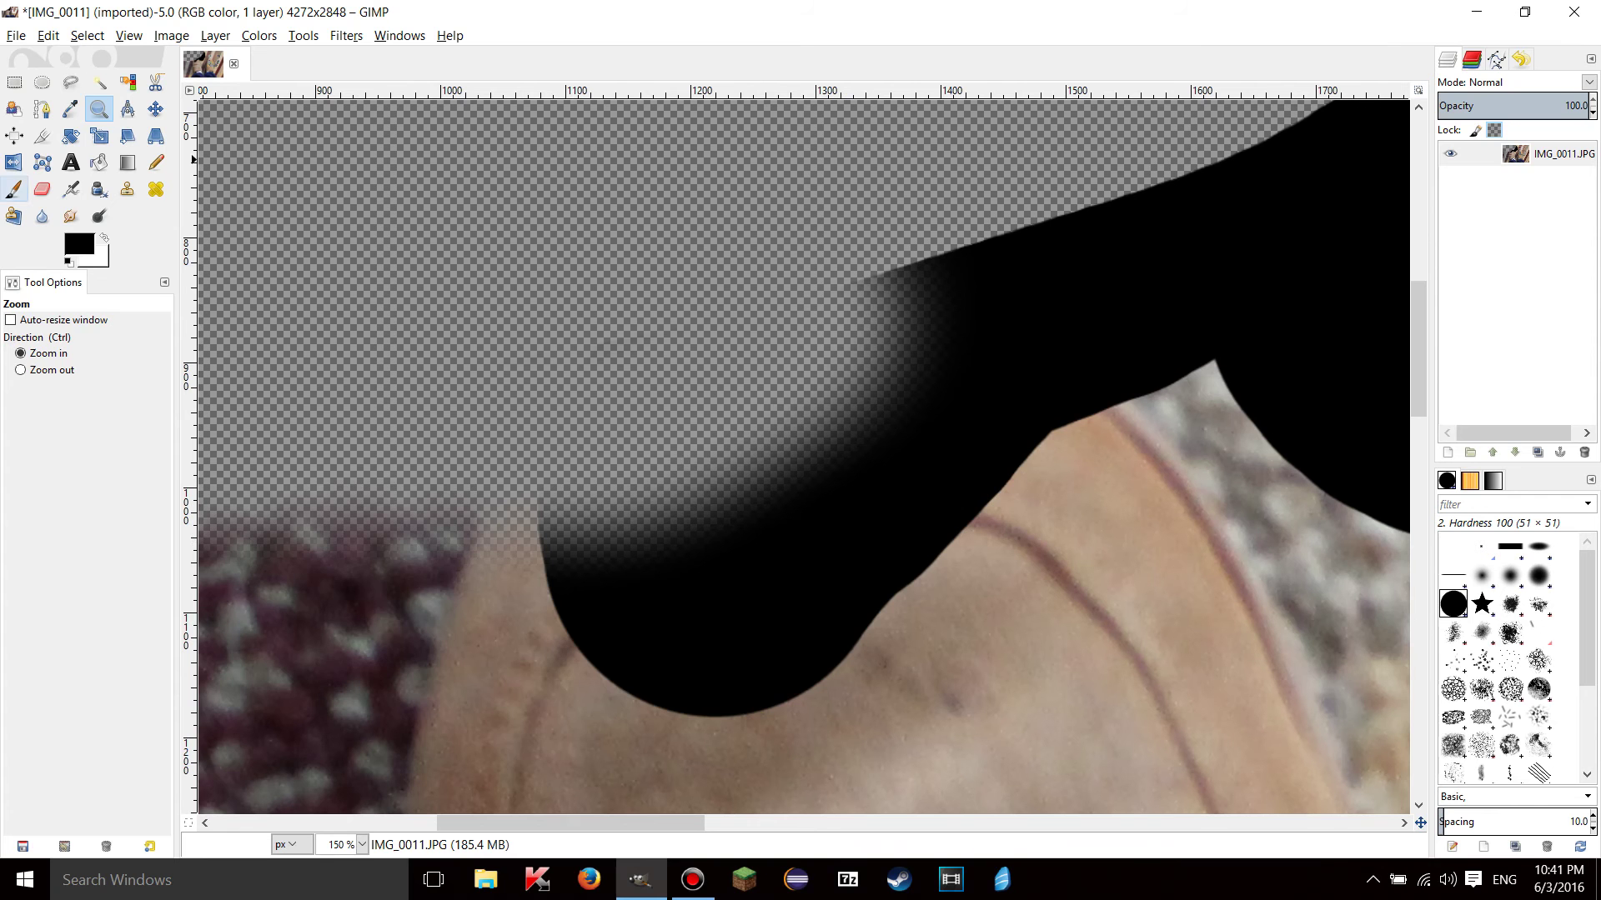
click(13, 189)
mouse_move(564, 592)
mouse_down()
mouse_move(575, 575)
mouse_move(357, 579)
mouse_up()
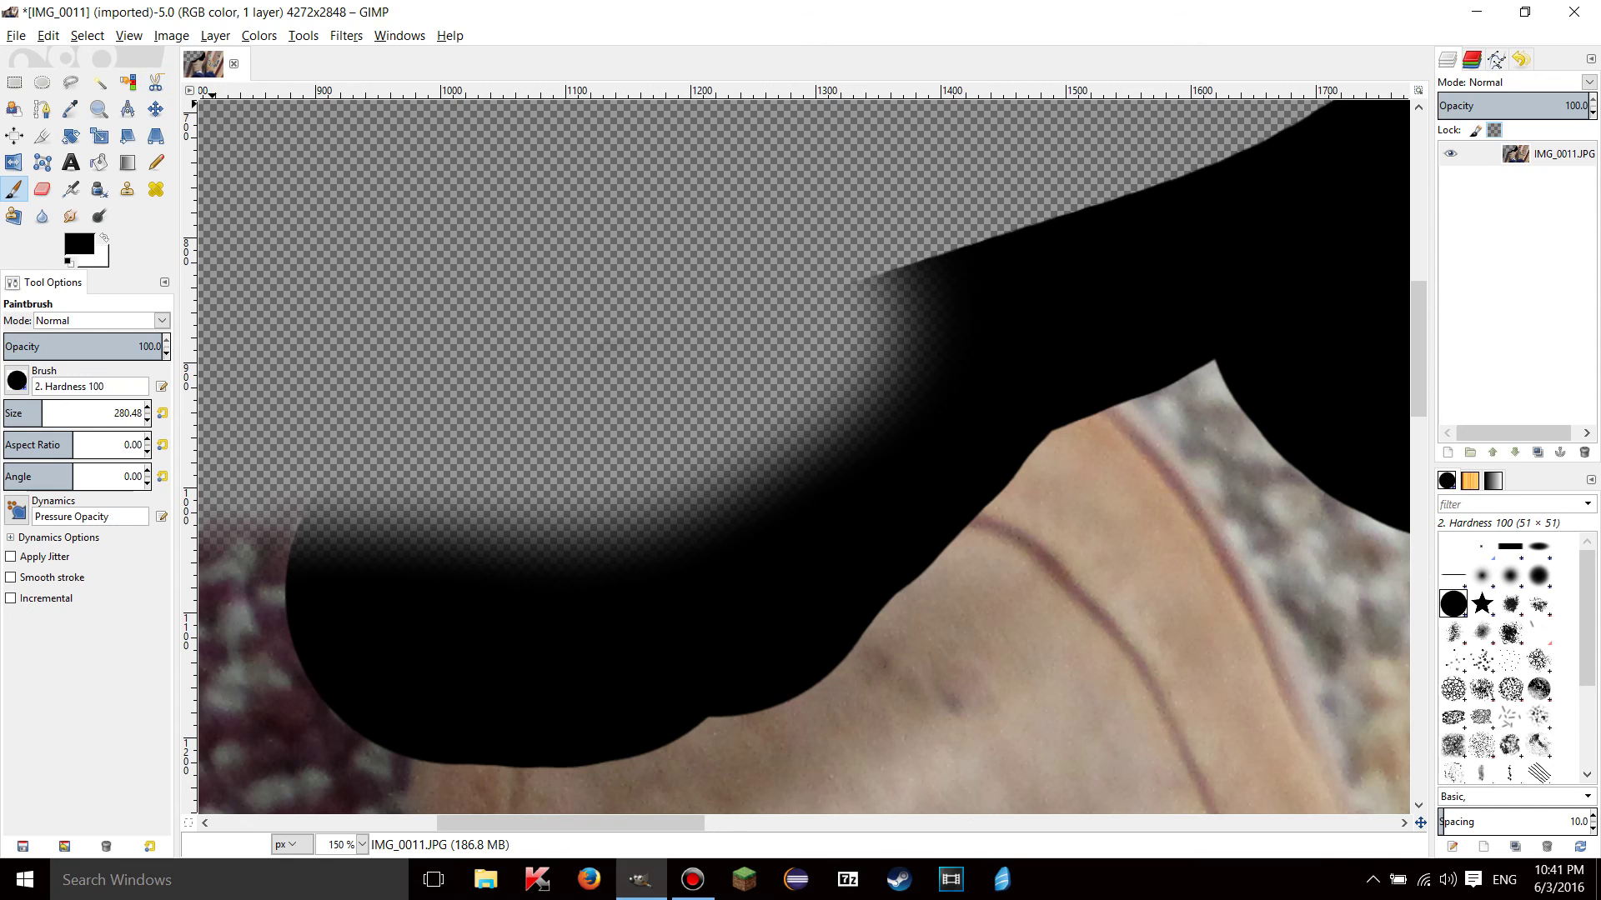
Duplicate the IMG_0011.JPG layer.
click(129, 35)
mouse_move(173, 99)
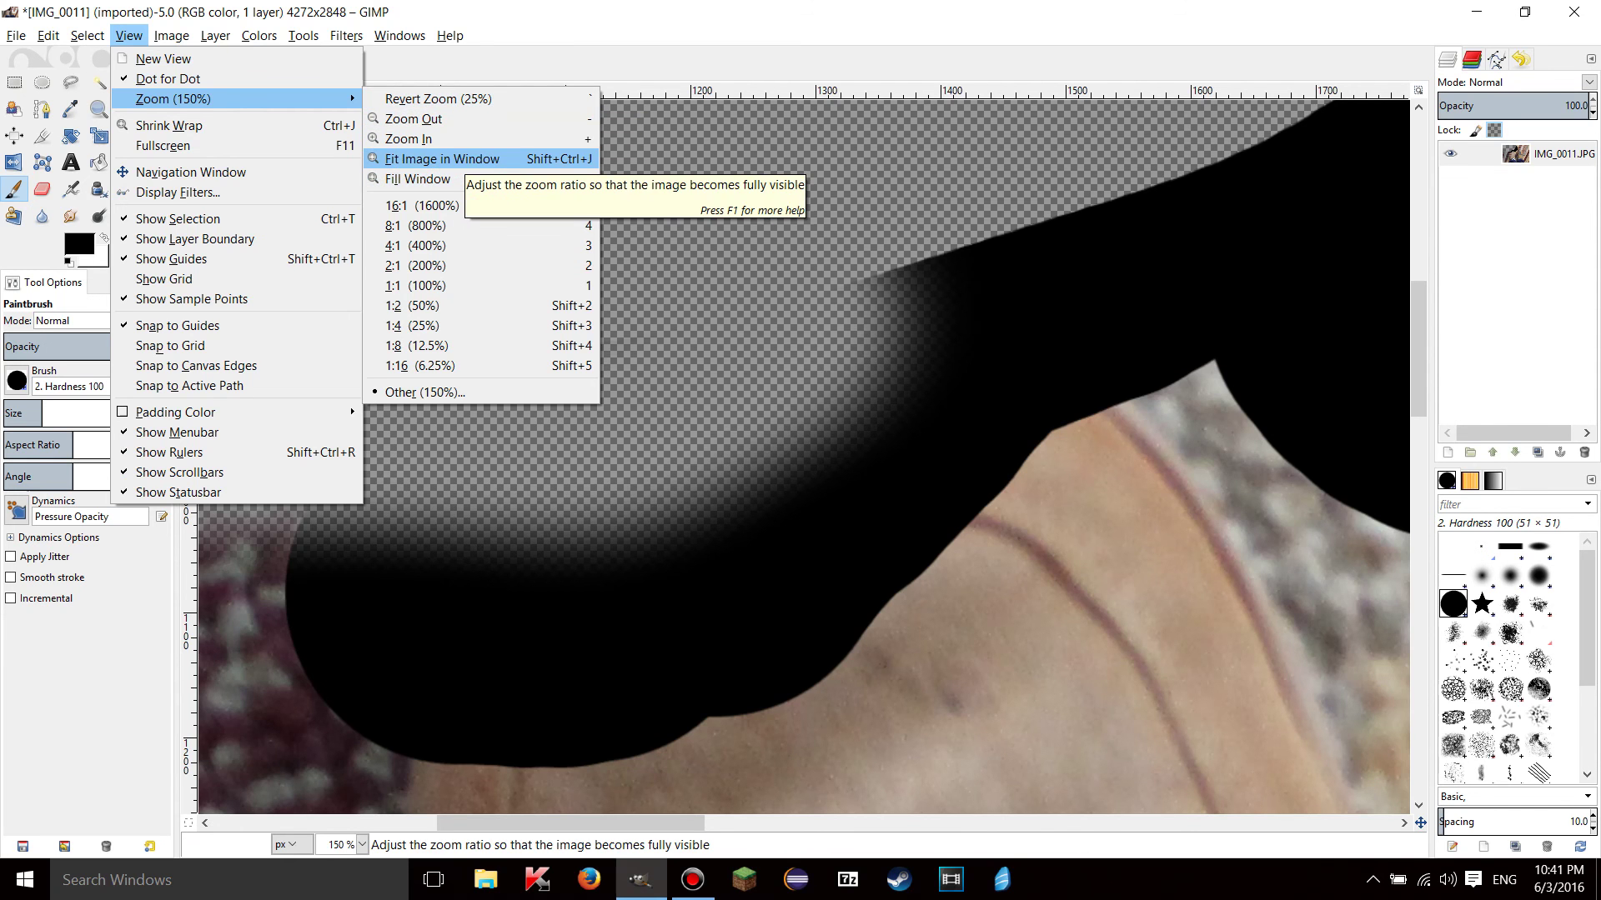
click(442, 158)
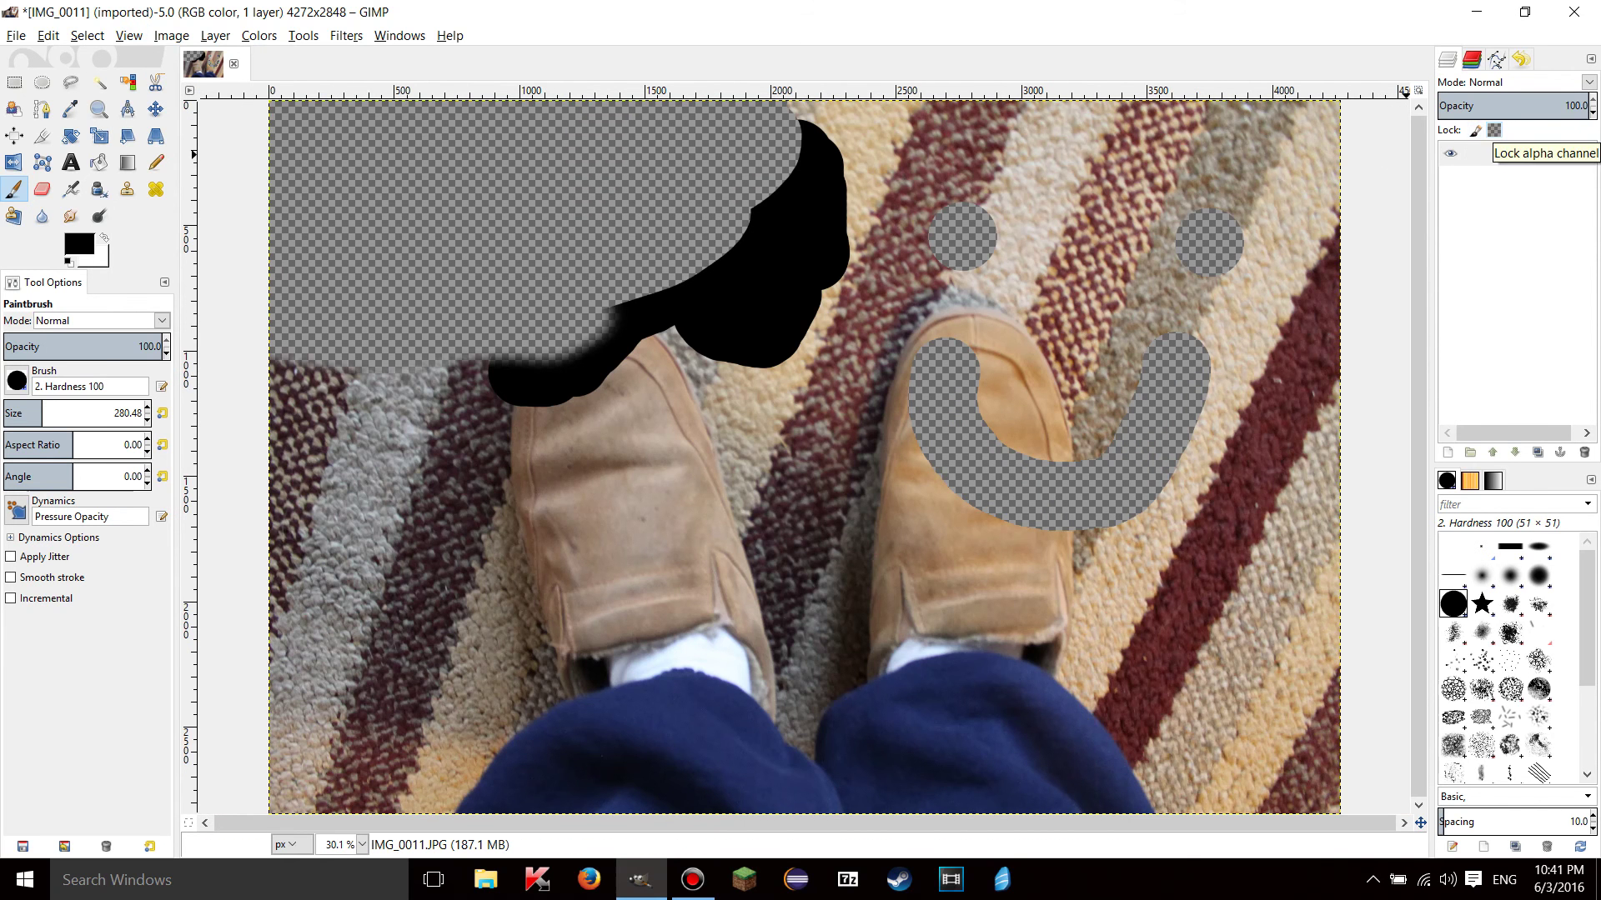
right_click(1530, 158)
click(1409, 257)
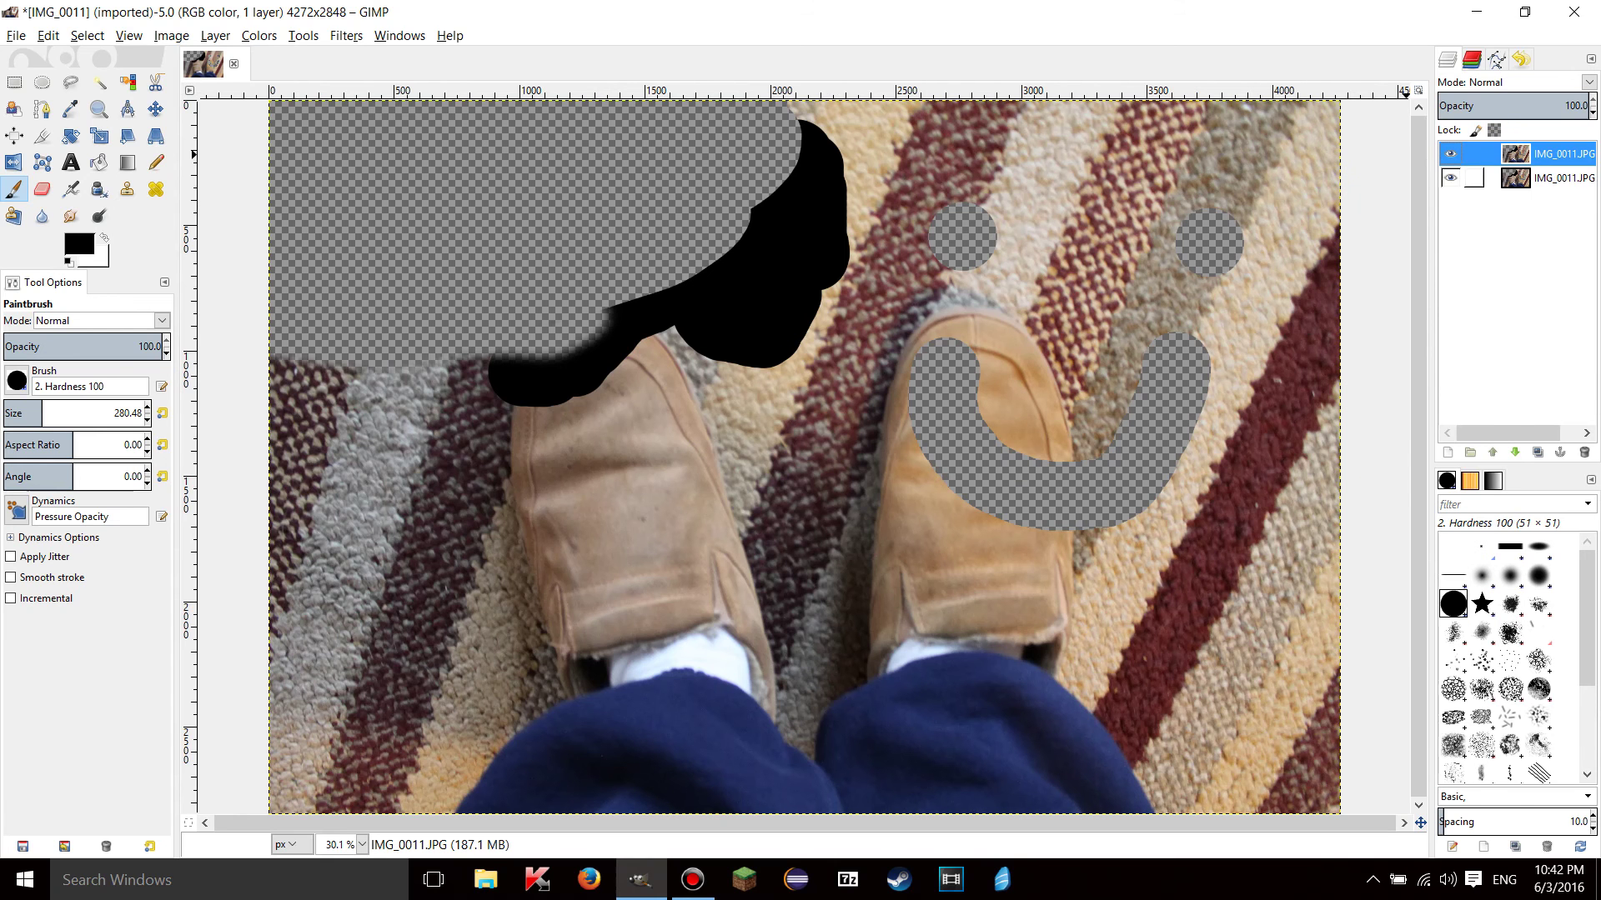
Toggle the alpha channel lock while switching between the two layers, and finish with the original IMG_0011.JPG layer selected.
click(1519, 178)
click(1494, 130)
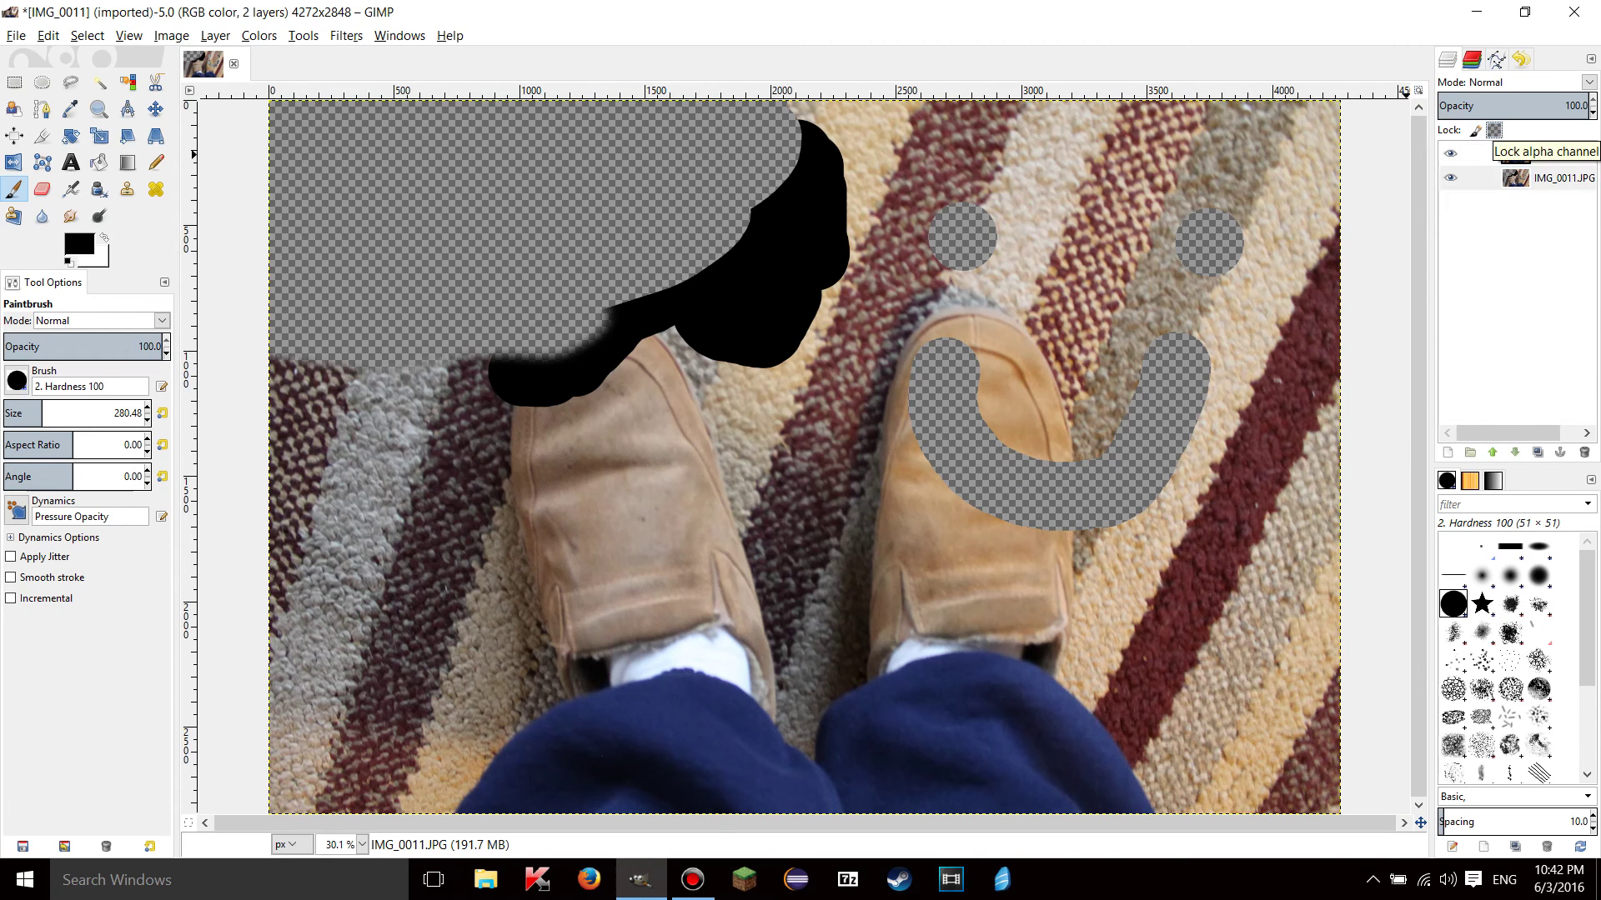
click(1549, 177)
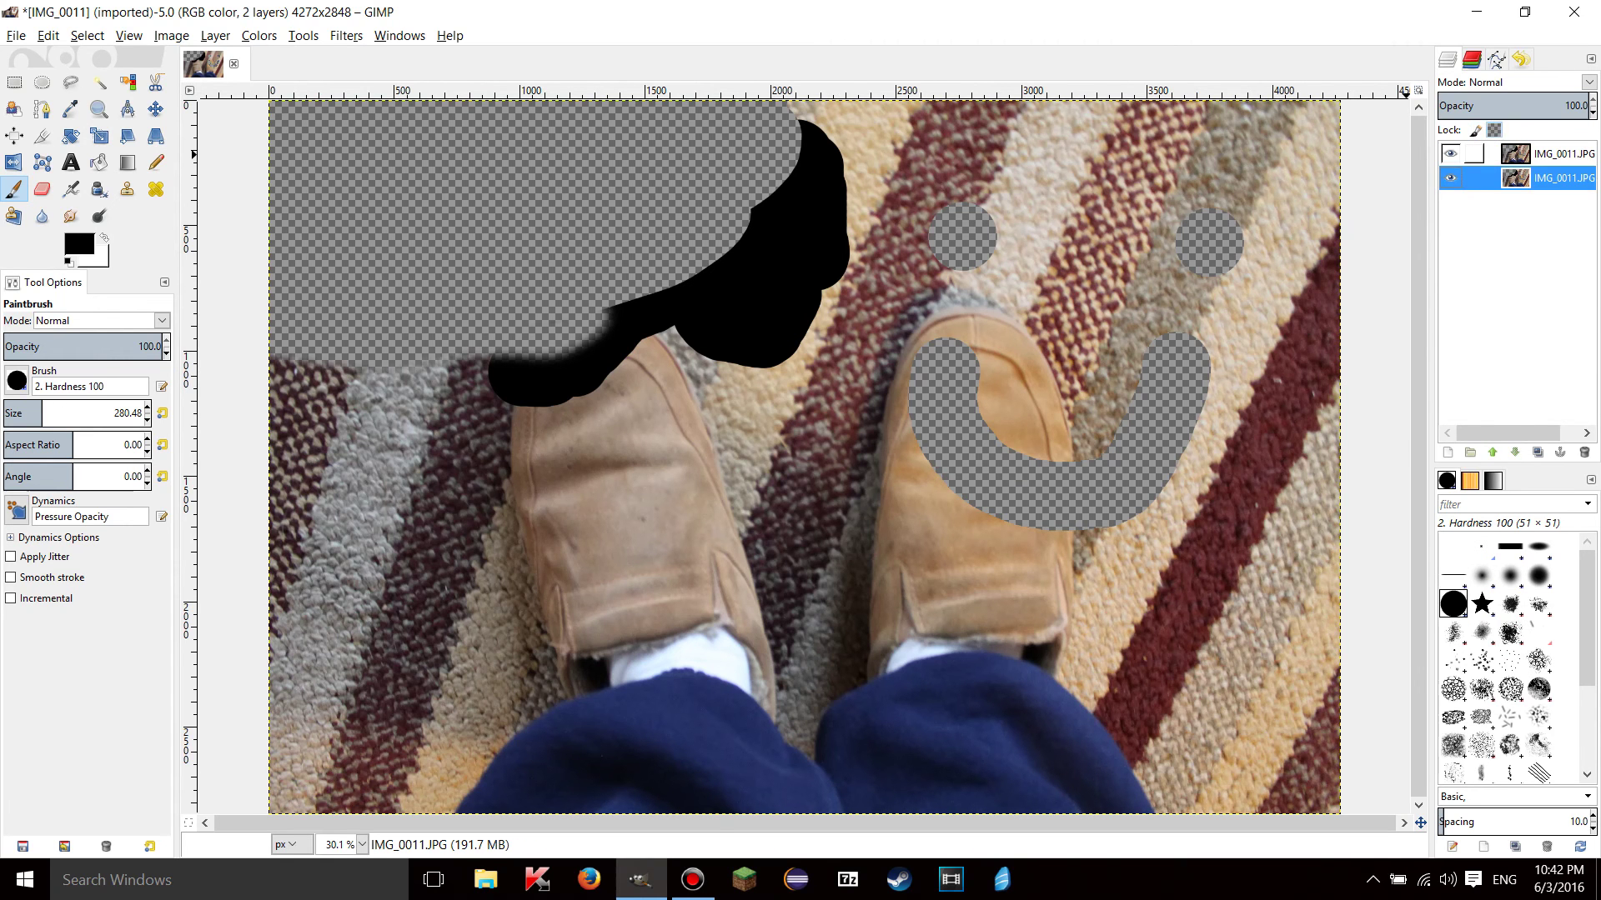
click(1474, 154)
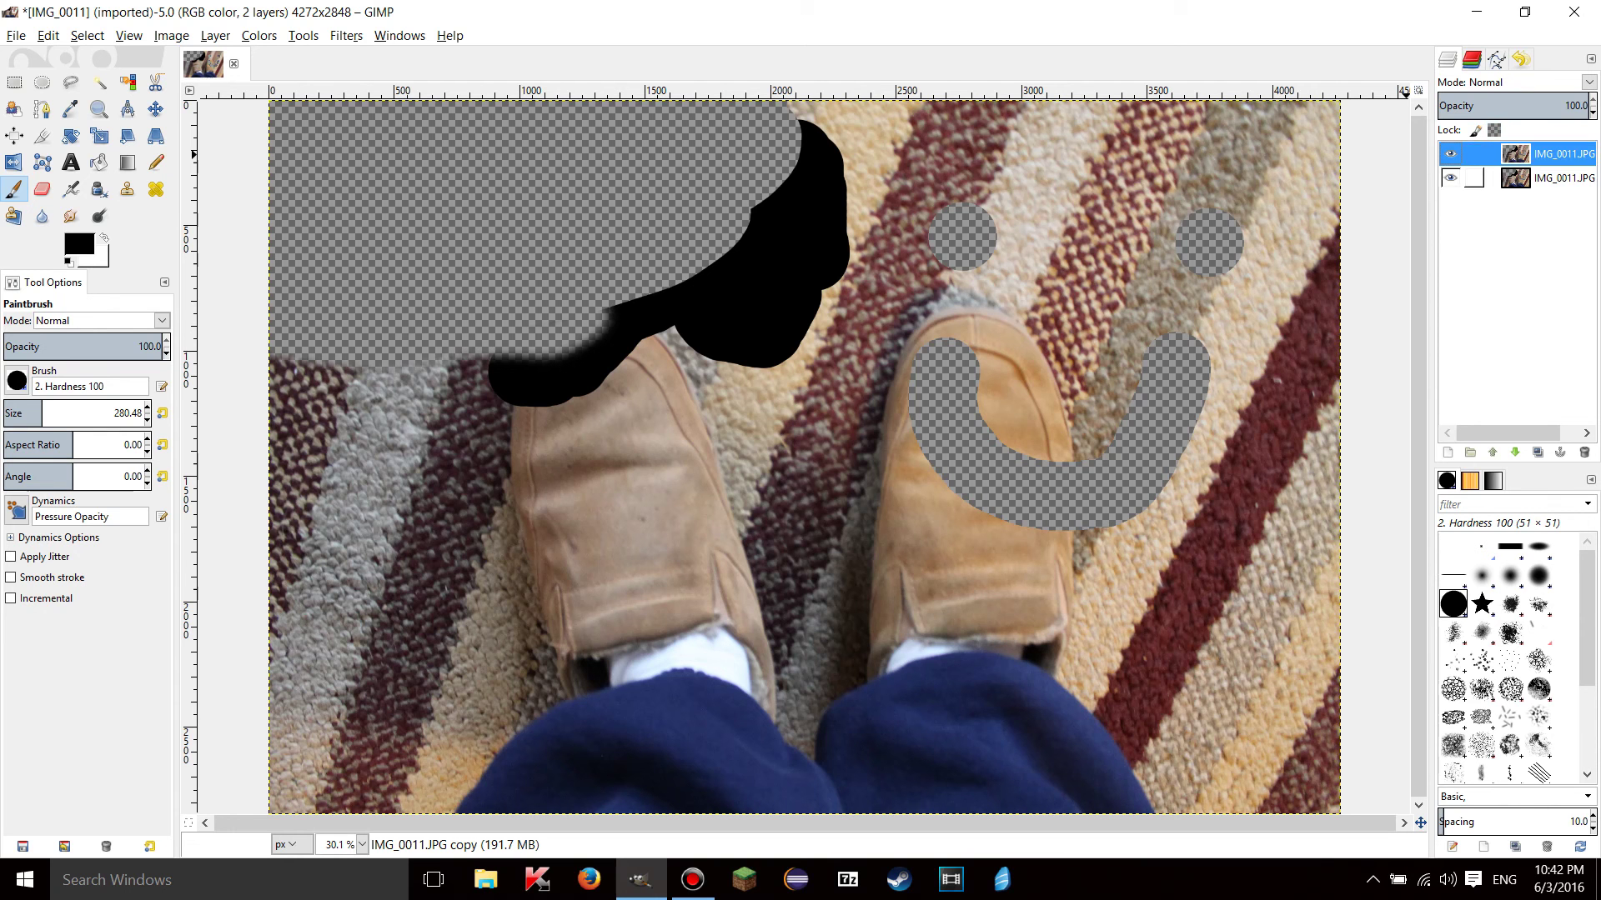
click(1522, 177)
click(1494, 130)
click(1517, 178)
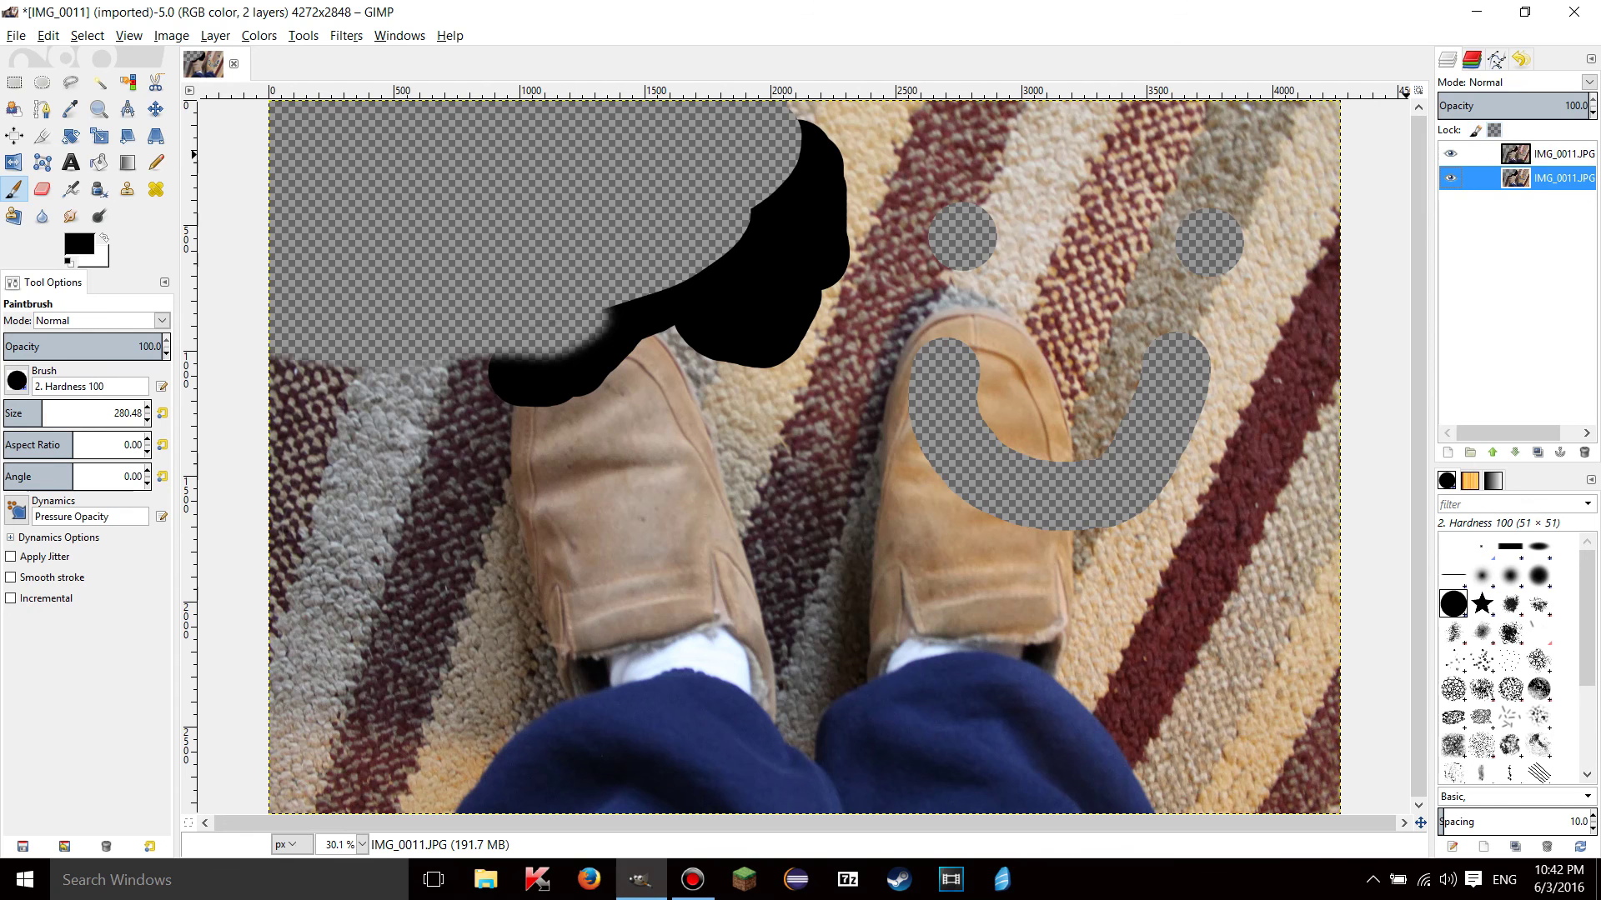
Lock the pixels of the original IMG_0011.JPG layer and try painting on the carpet and the smile.
click(1475, 130)
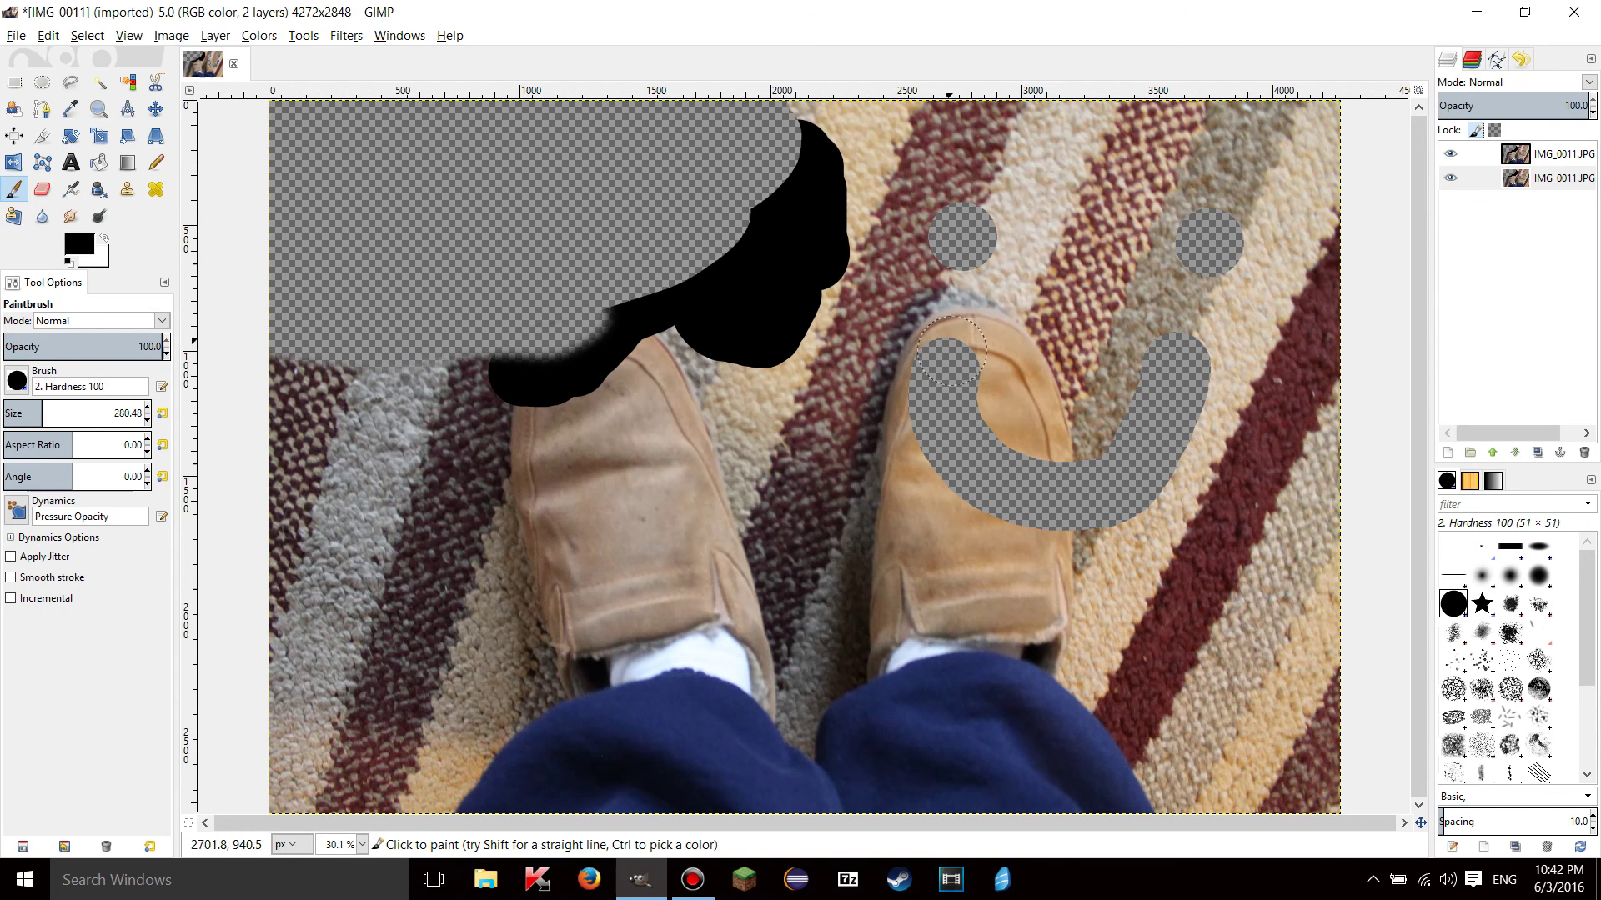
click(809, 305)
click(1177, 367)
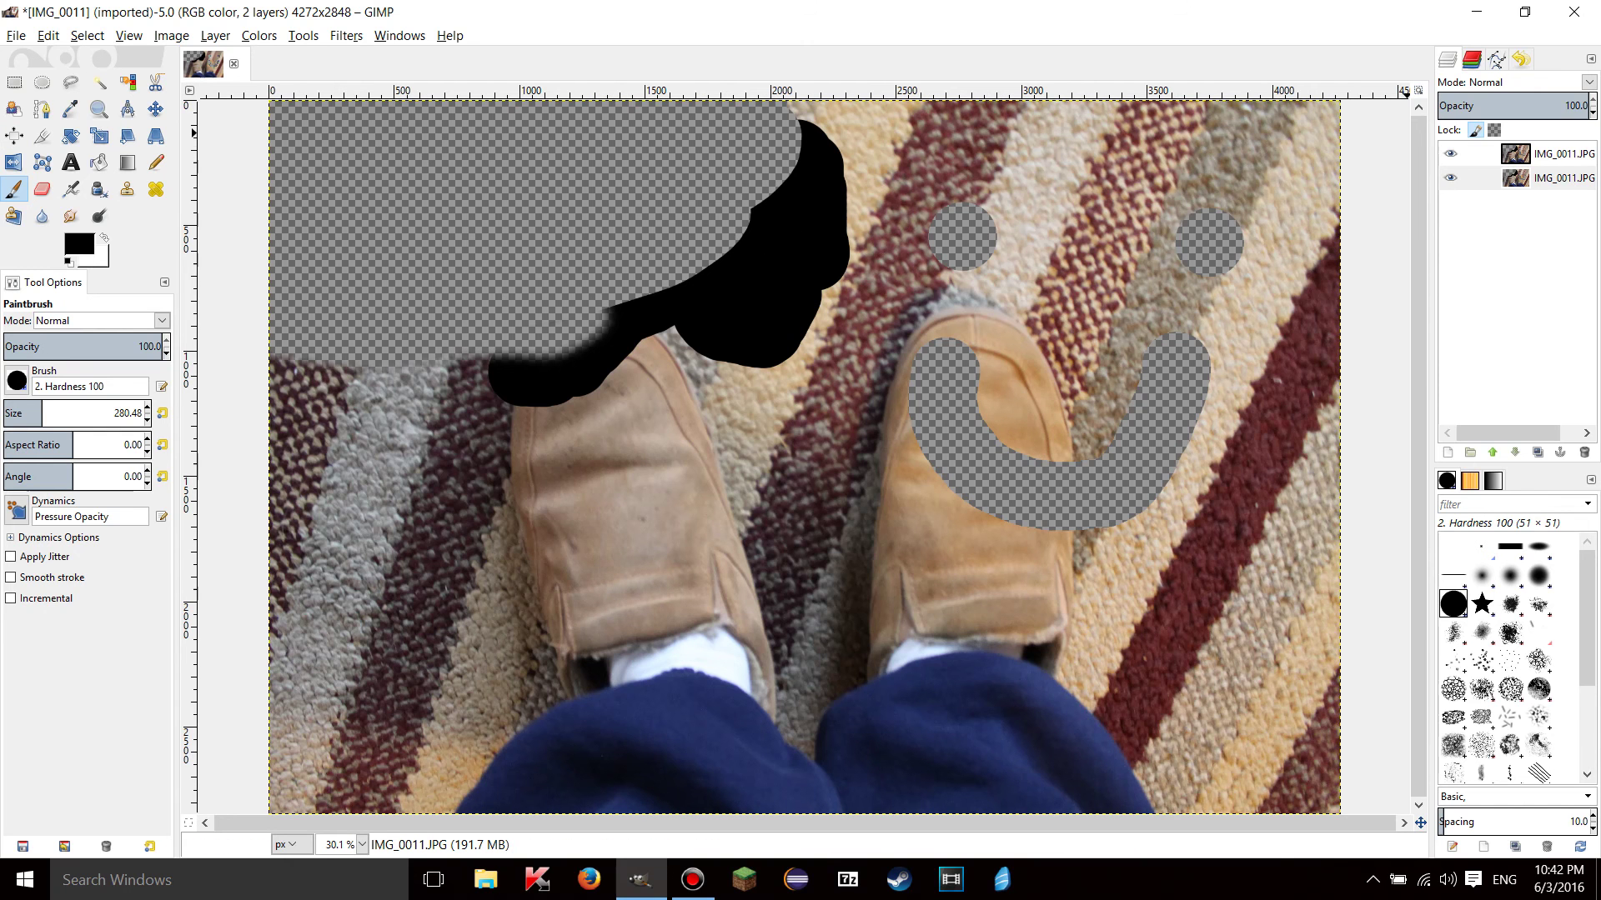
Make the Unnamed path visible over the photo and return to the layer list.
click(1497, 58)
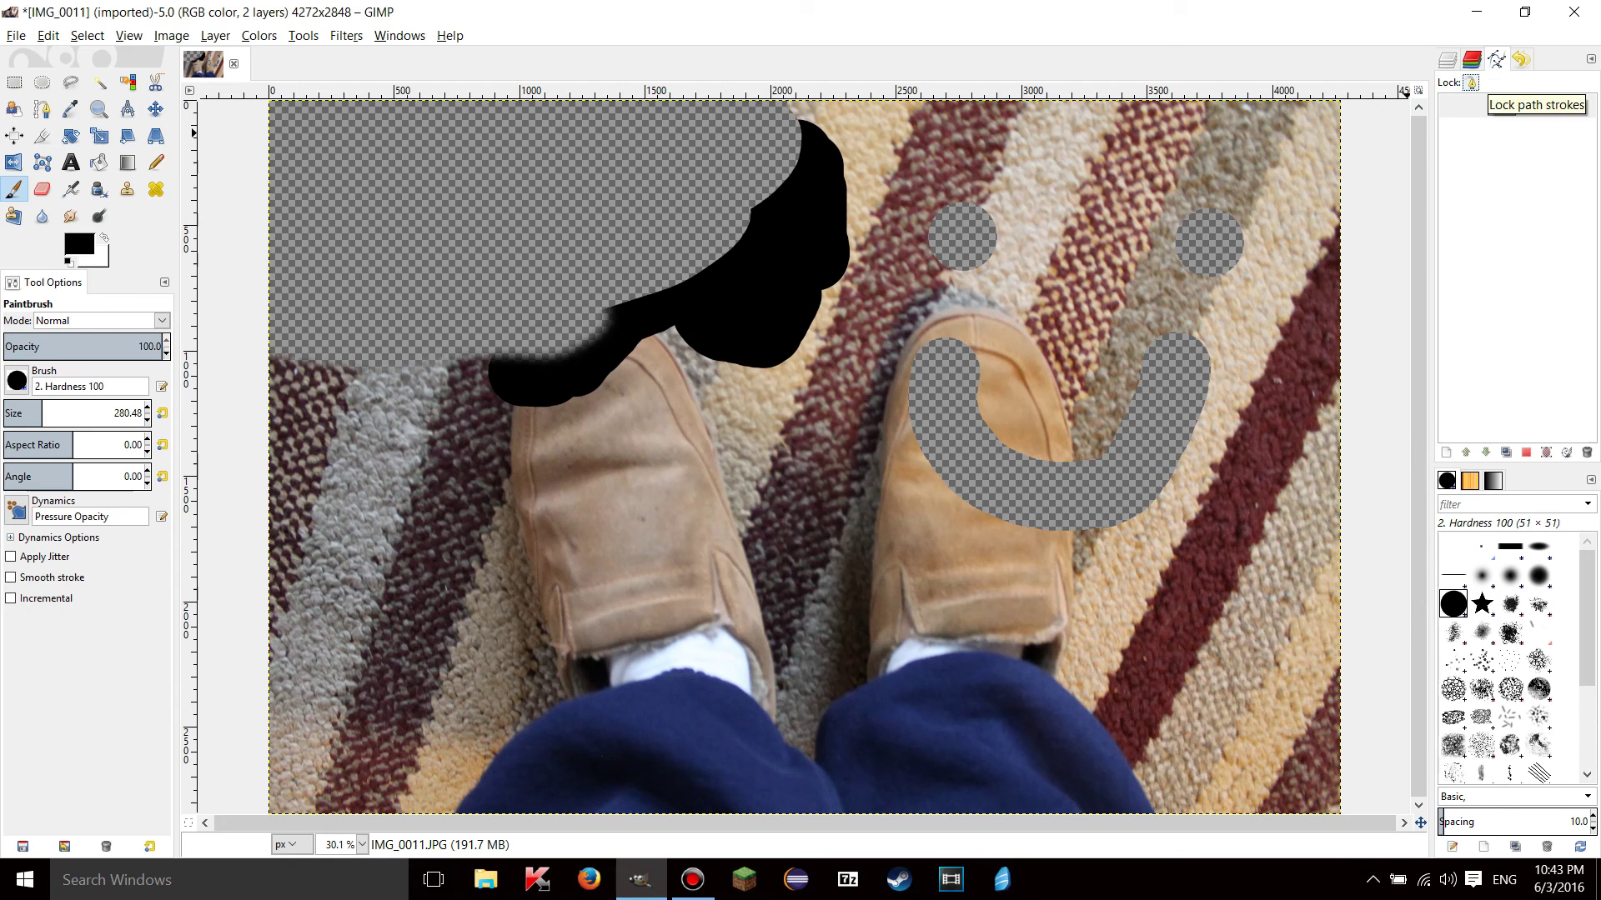
click(1539, 106)
click(1451, 105)
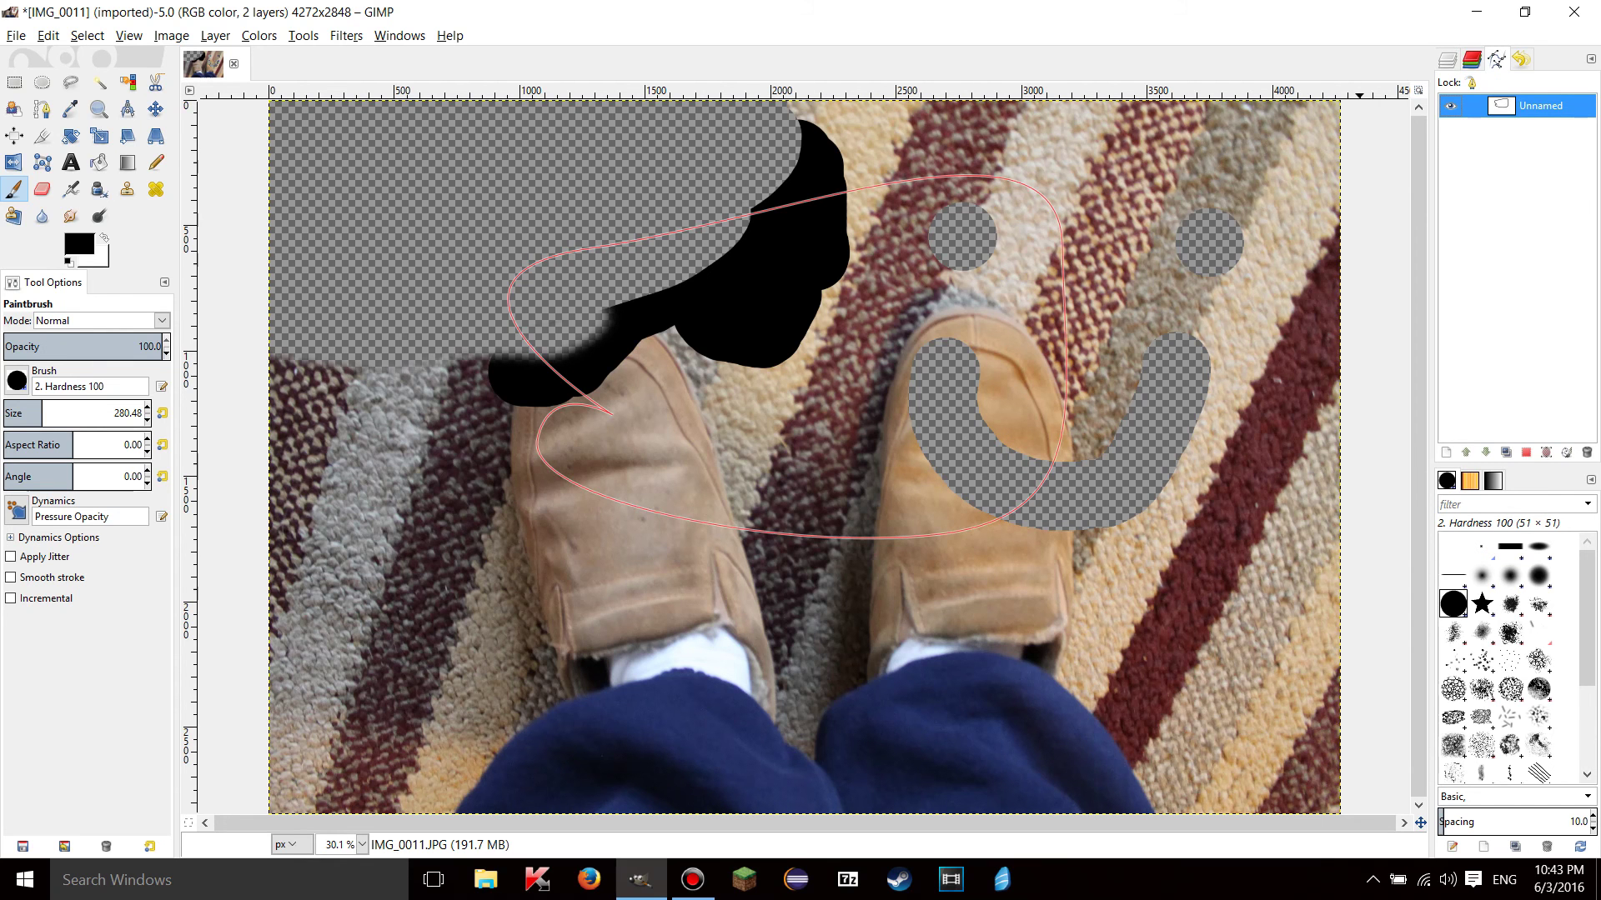
click(1471, 58)
click(1447, 60)
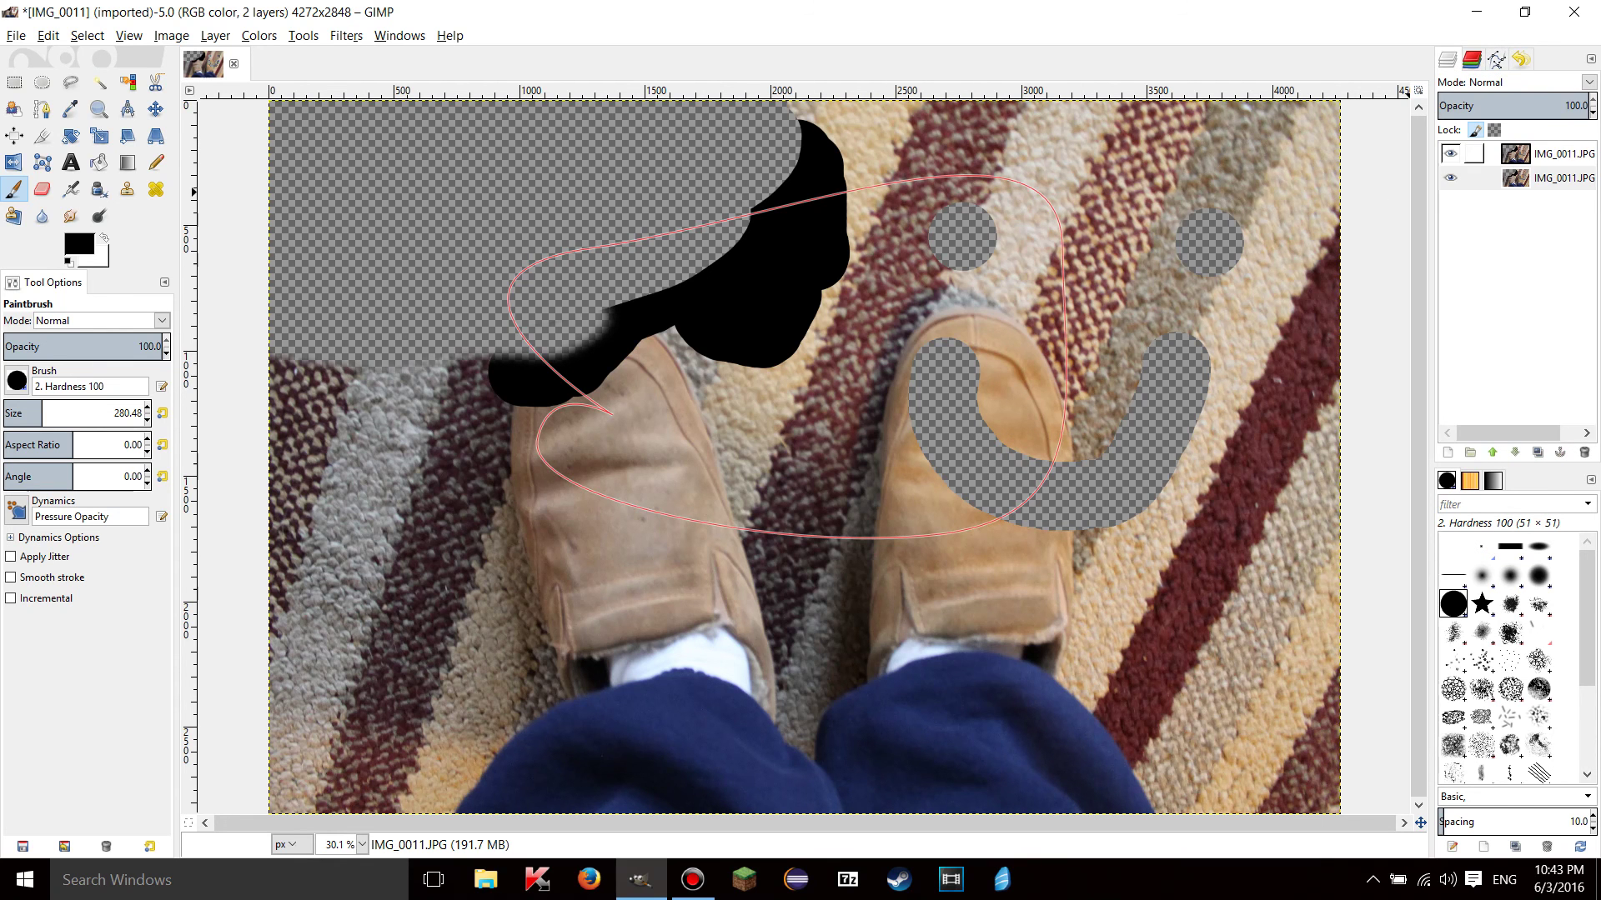